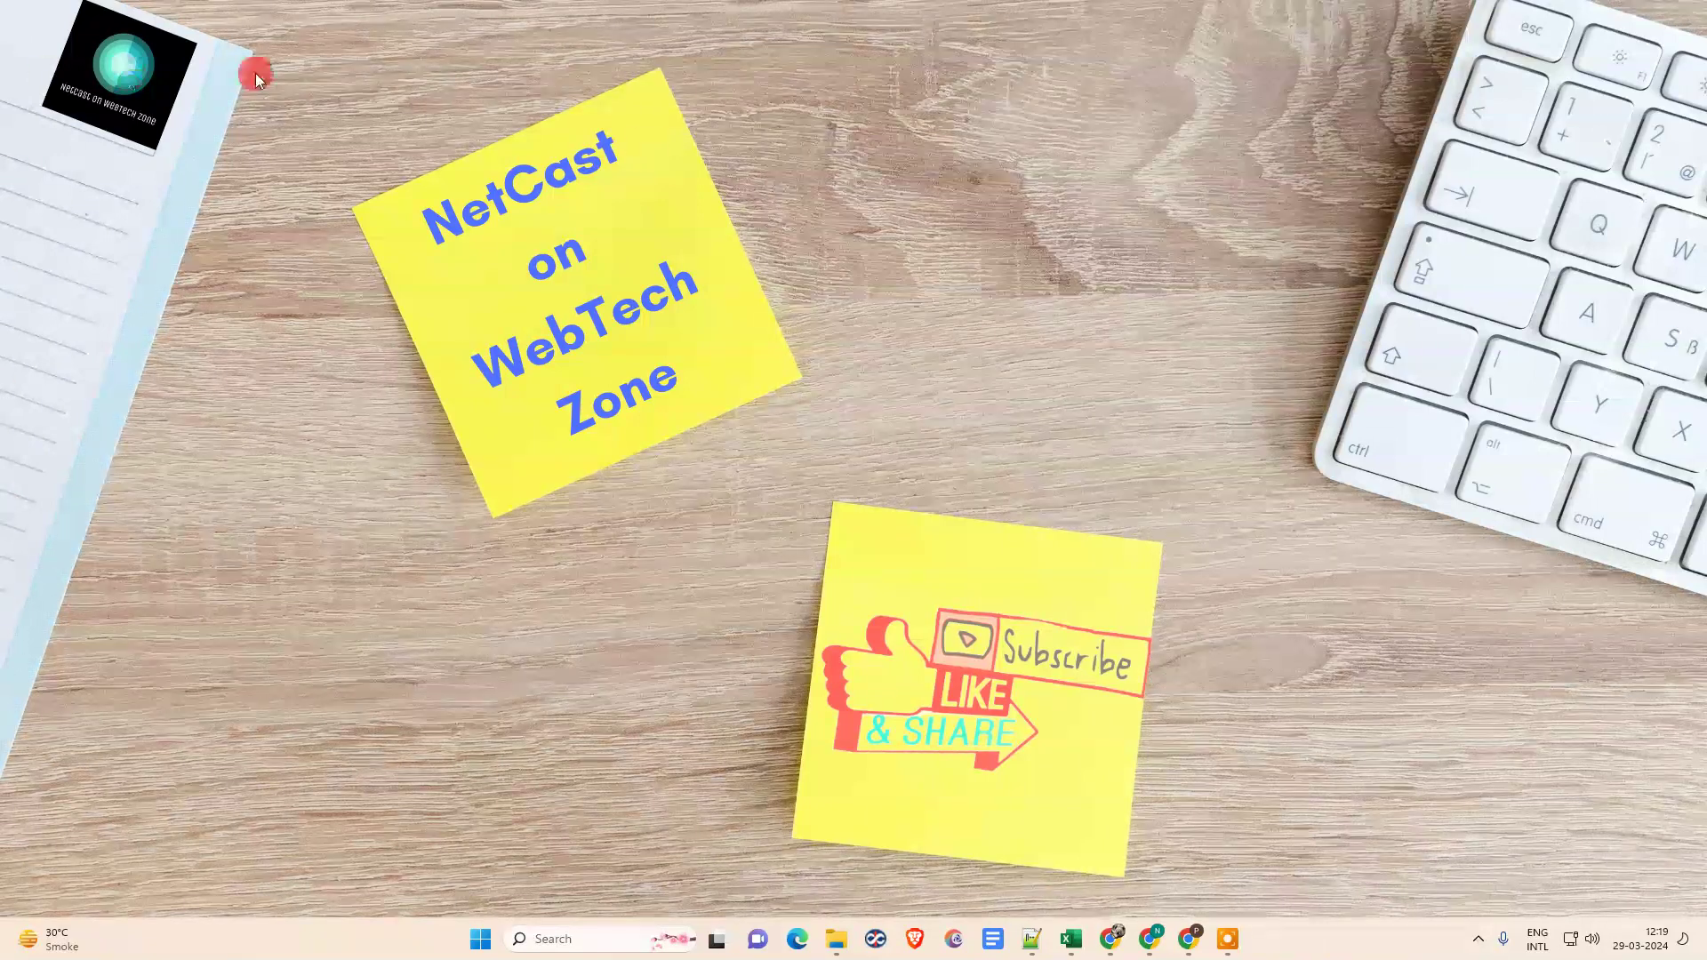
# Step: Refresh the desktop, then view the Letter document at 50% zoom
pyautogui.rightClick(810, 146)
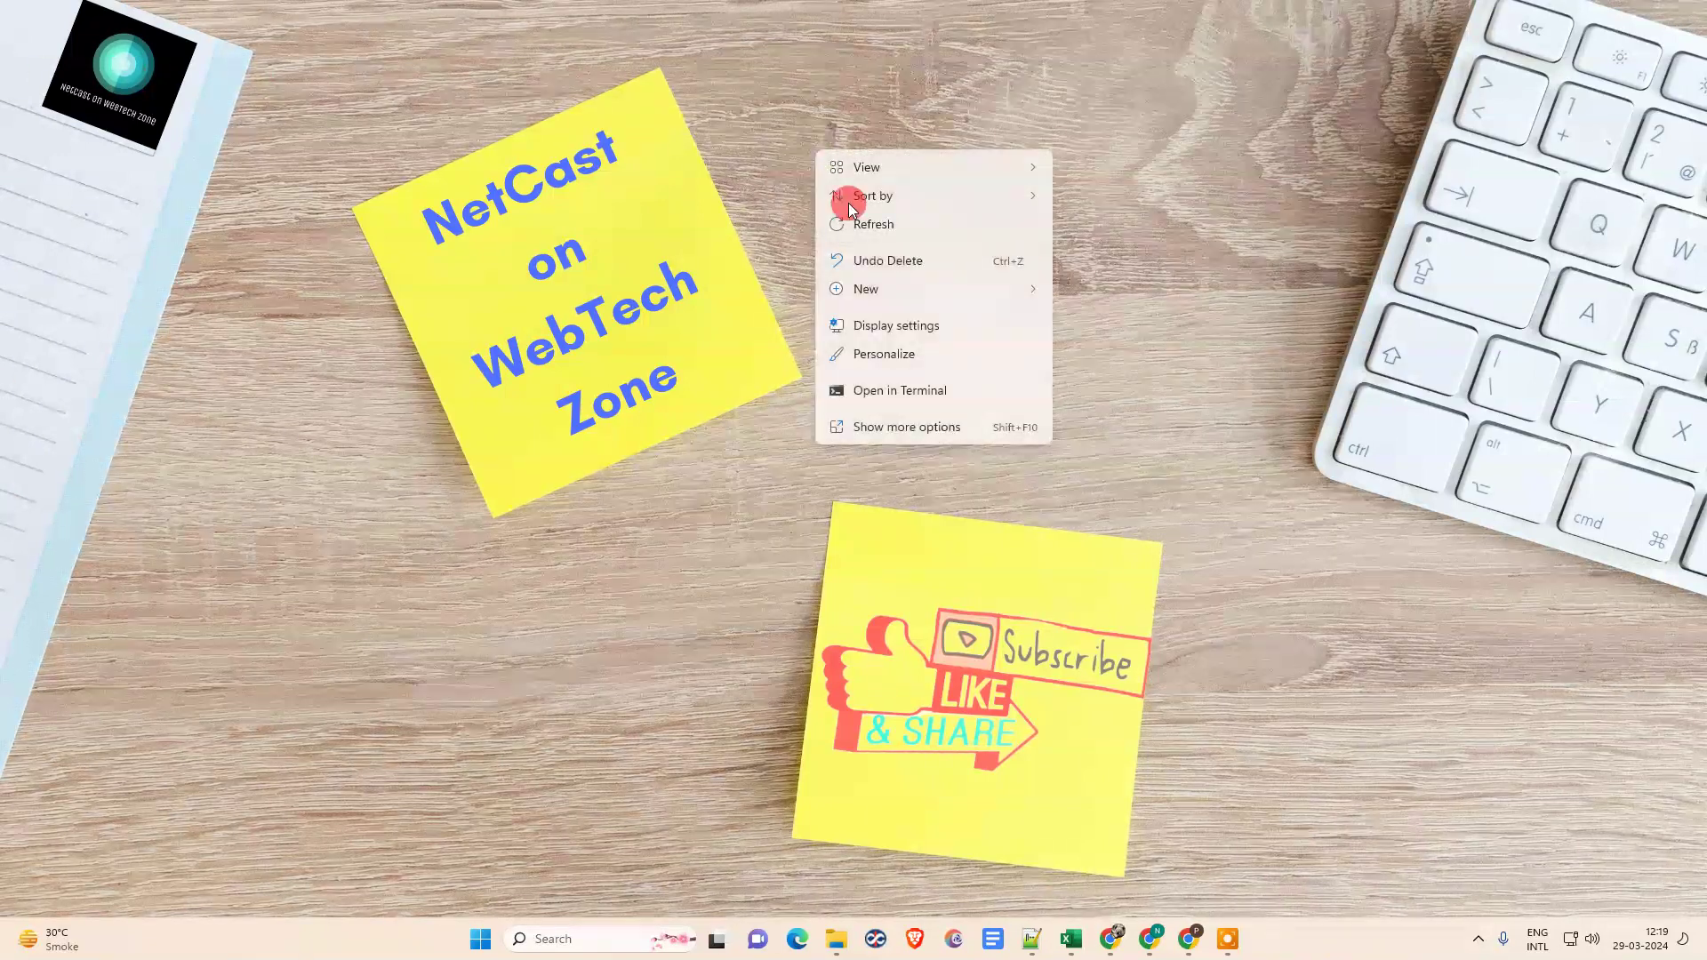
pyautogui.click(851, 221)
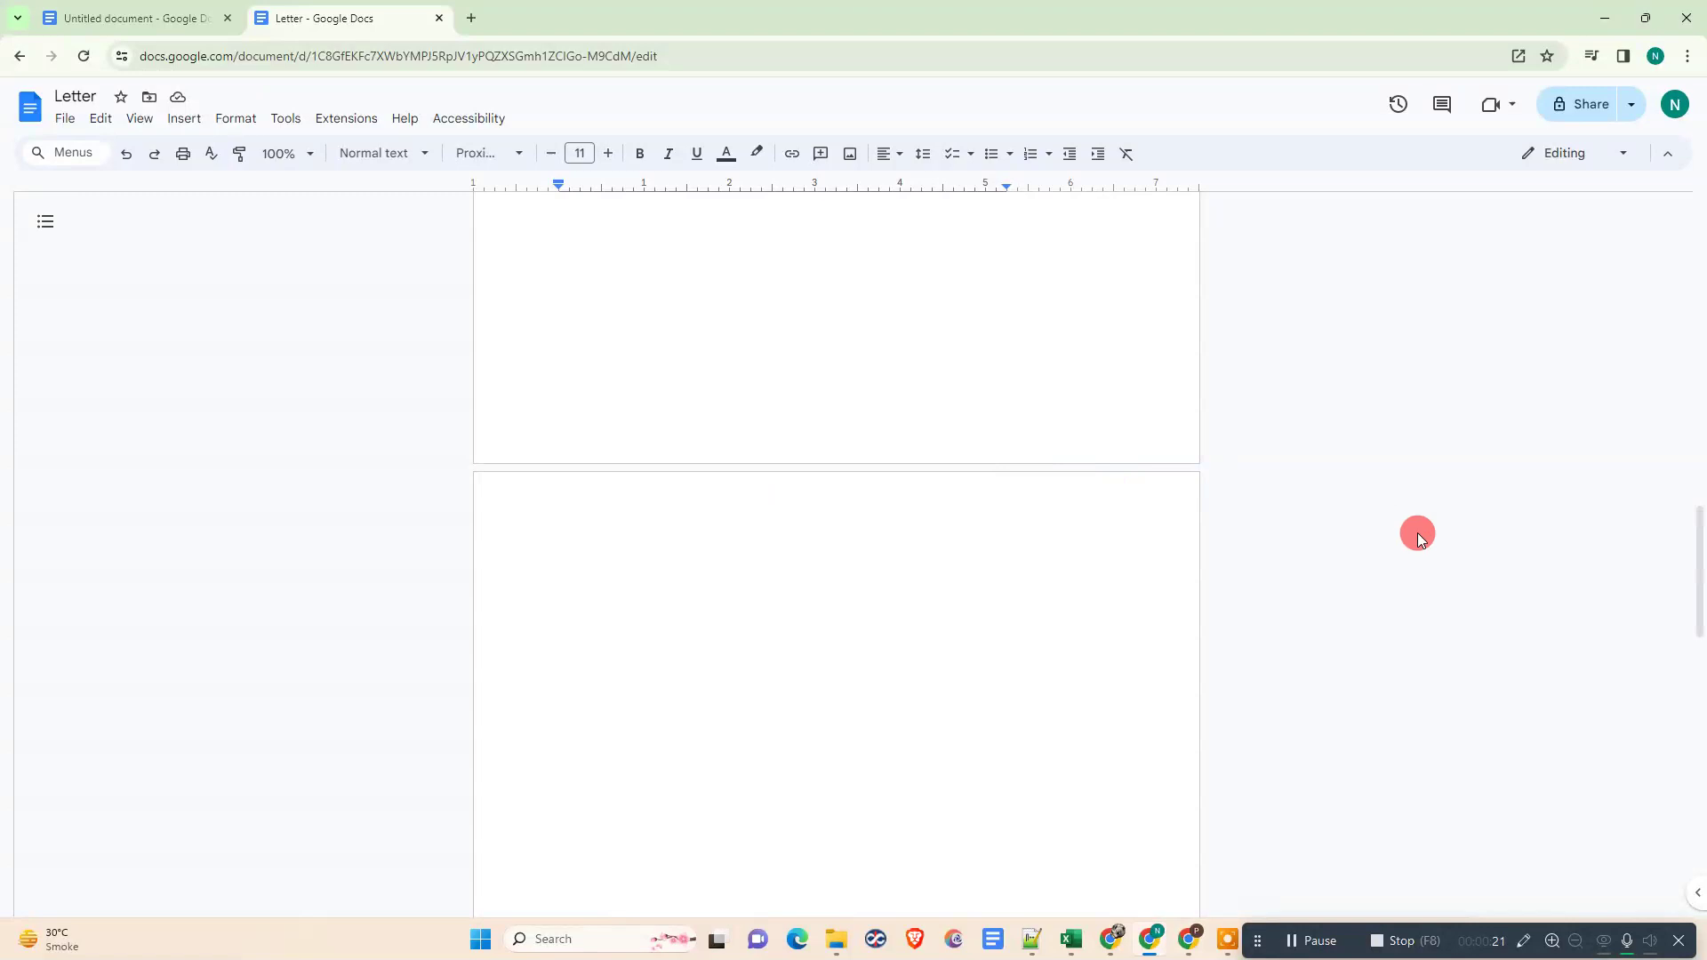
pyautogui.scroll(-5, 812, 472)
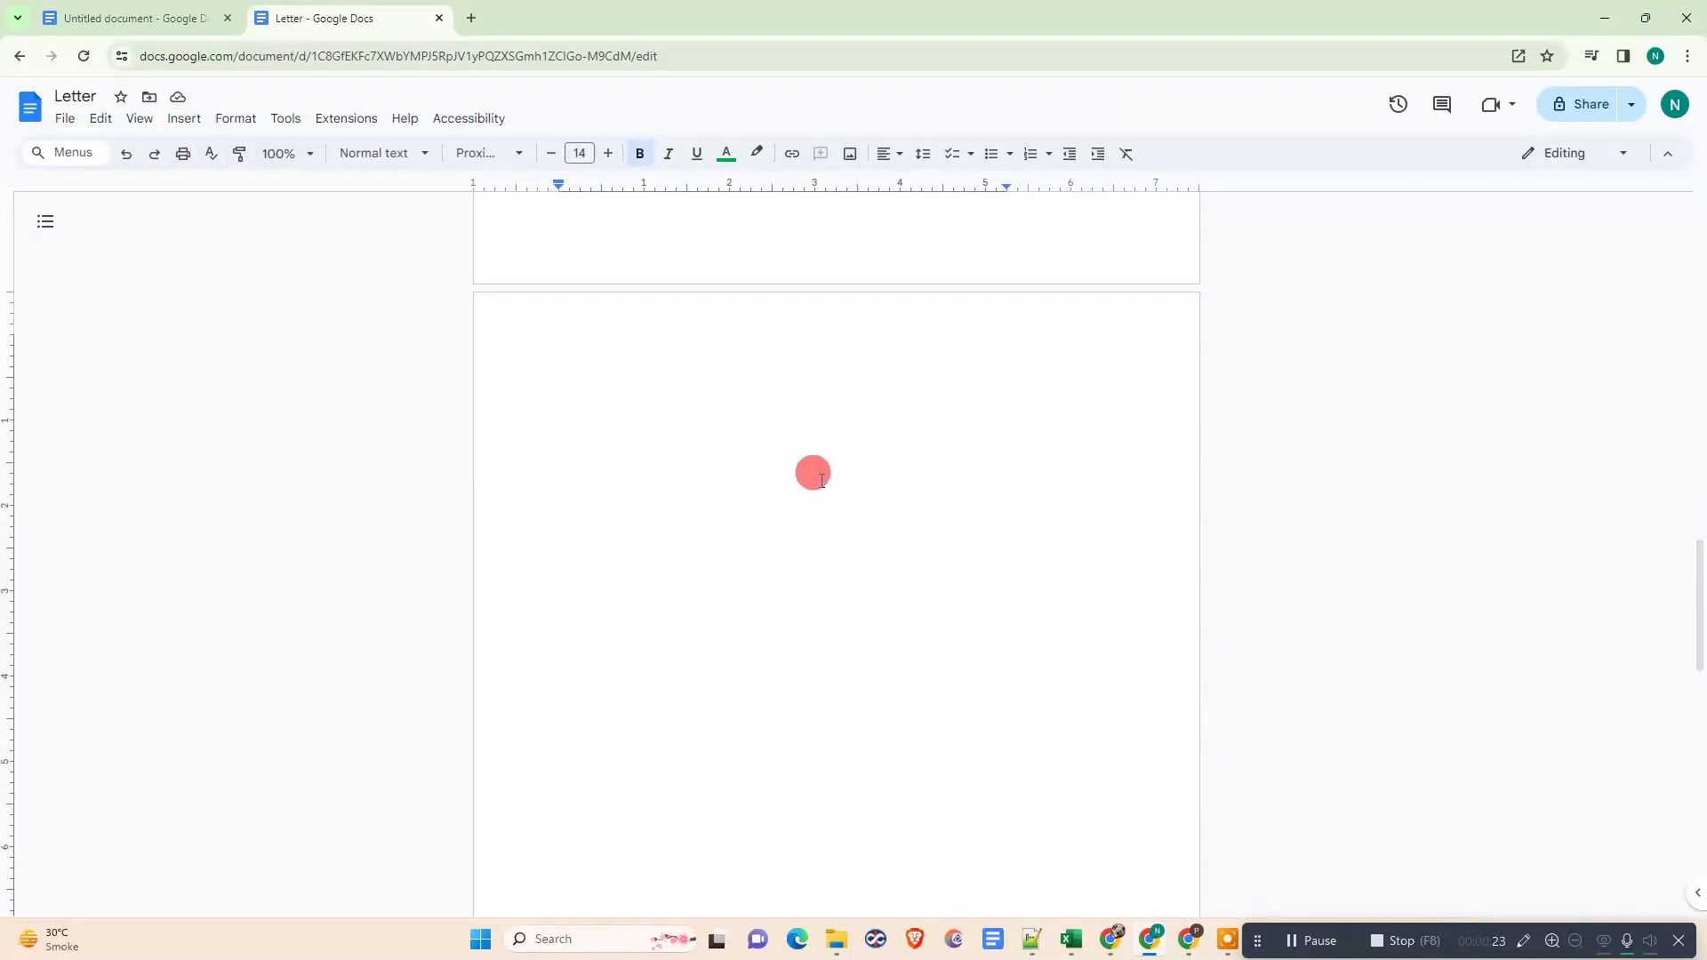
pyautogui.scroll(2, 819, 475)
pyautogui.scroll(4, 819, 475)
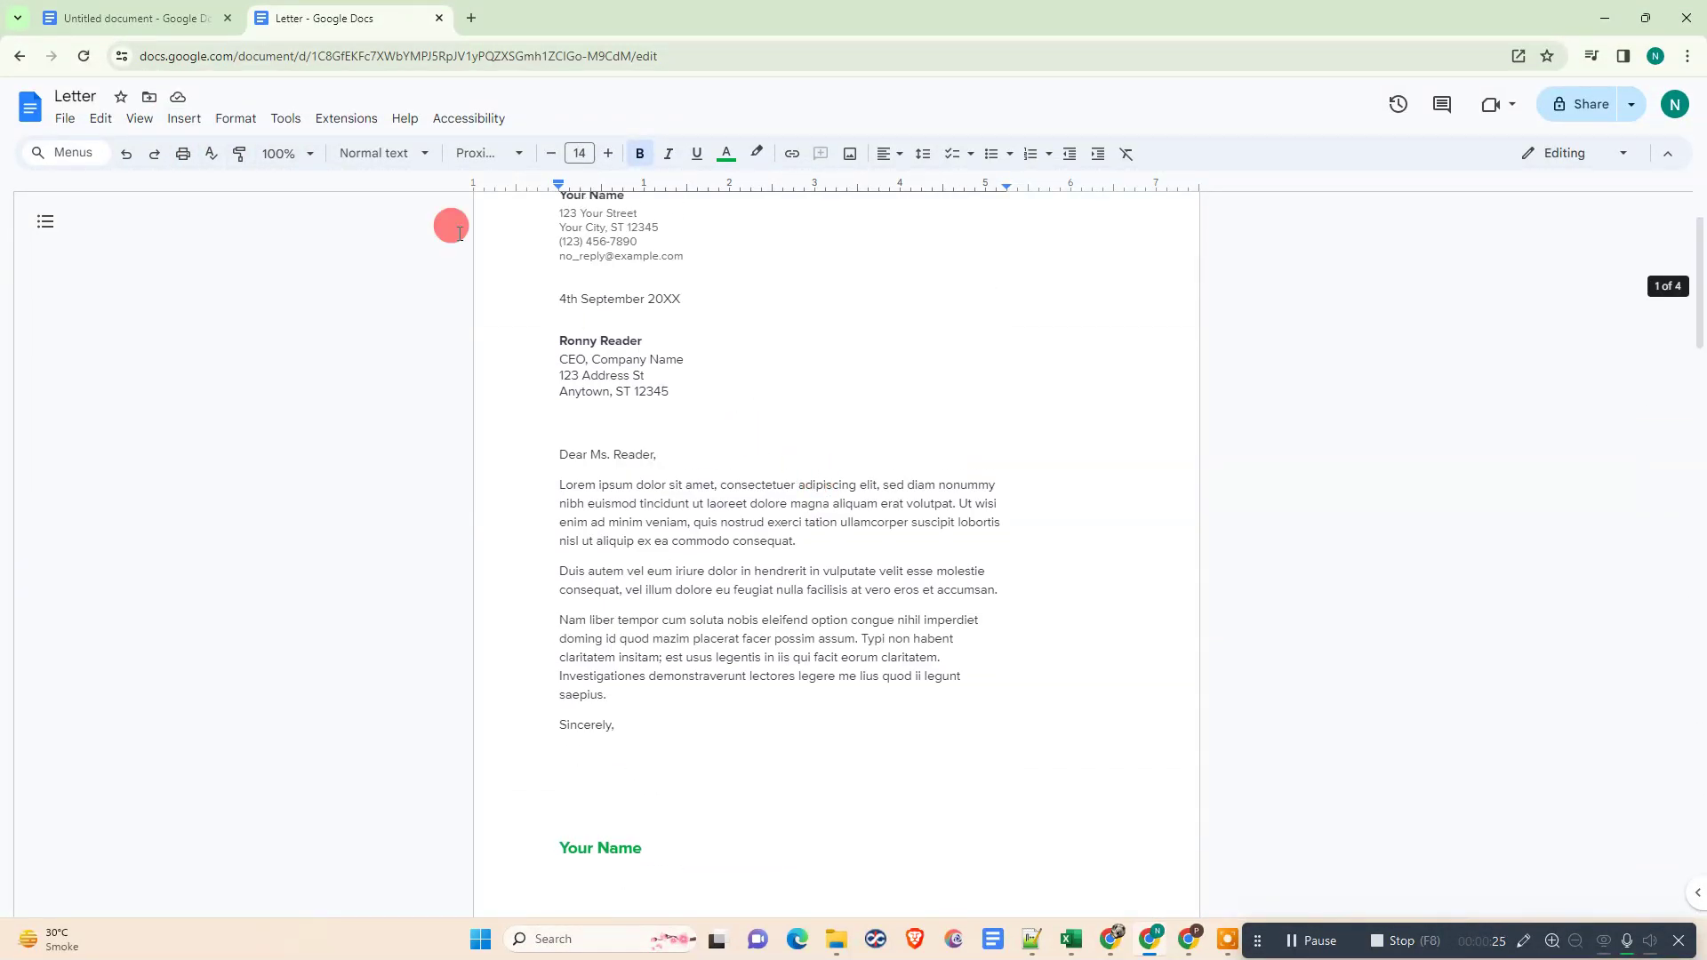
pyautogui.click(280, 153)
pyautogui.click(280, 227)
pyautogui.scroll(-5, 891, 446)
pyautogui.scroll(2, 895, 461)
pyautogui.scroll(3, 894, 463)
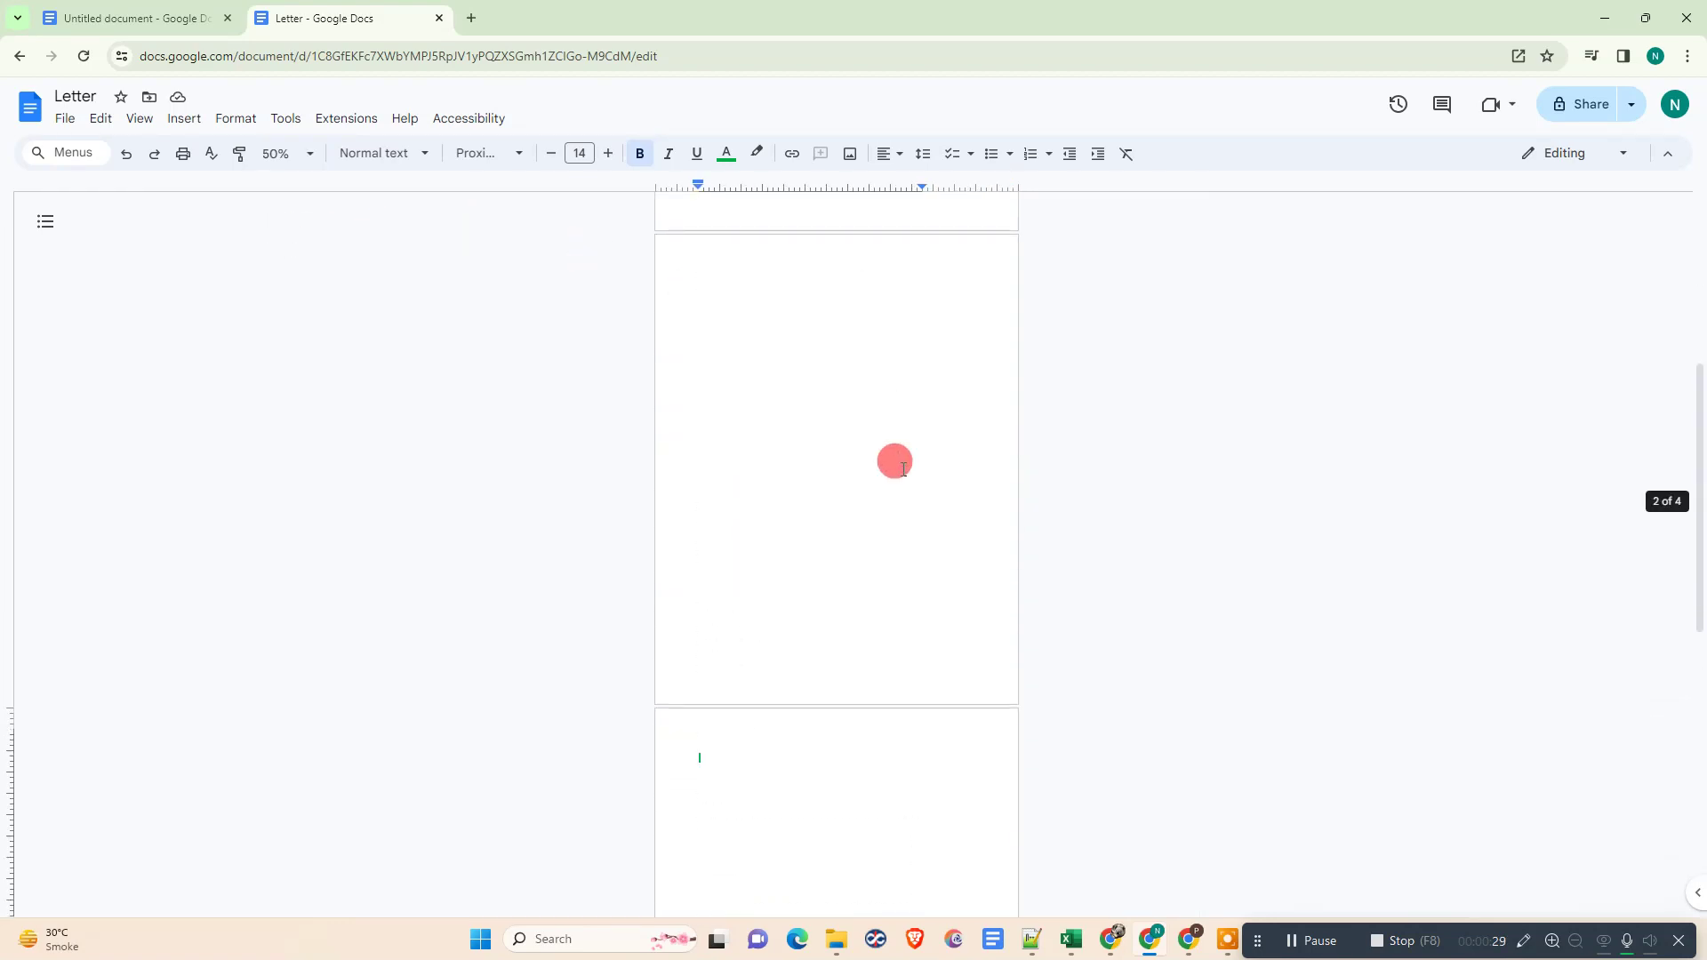
pyautogui.scroll(3, 884, 461)
pyautogui.scroll(-2, 880, 462)
# Step: Open the header on blank page 2 for editing, then return to the body
pyautogui.click(729, 282)
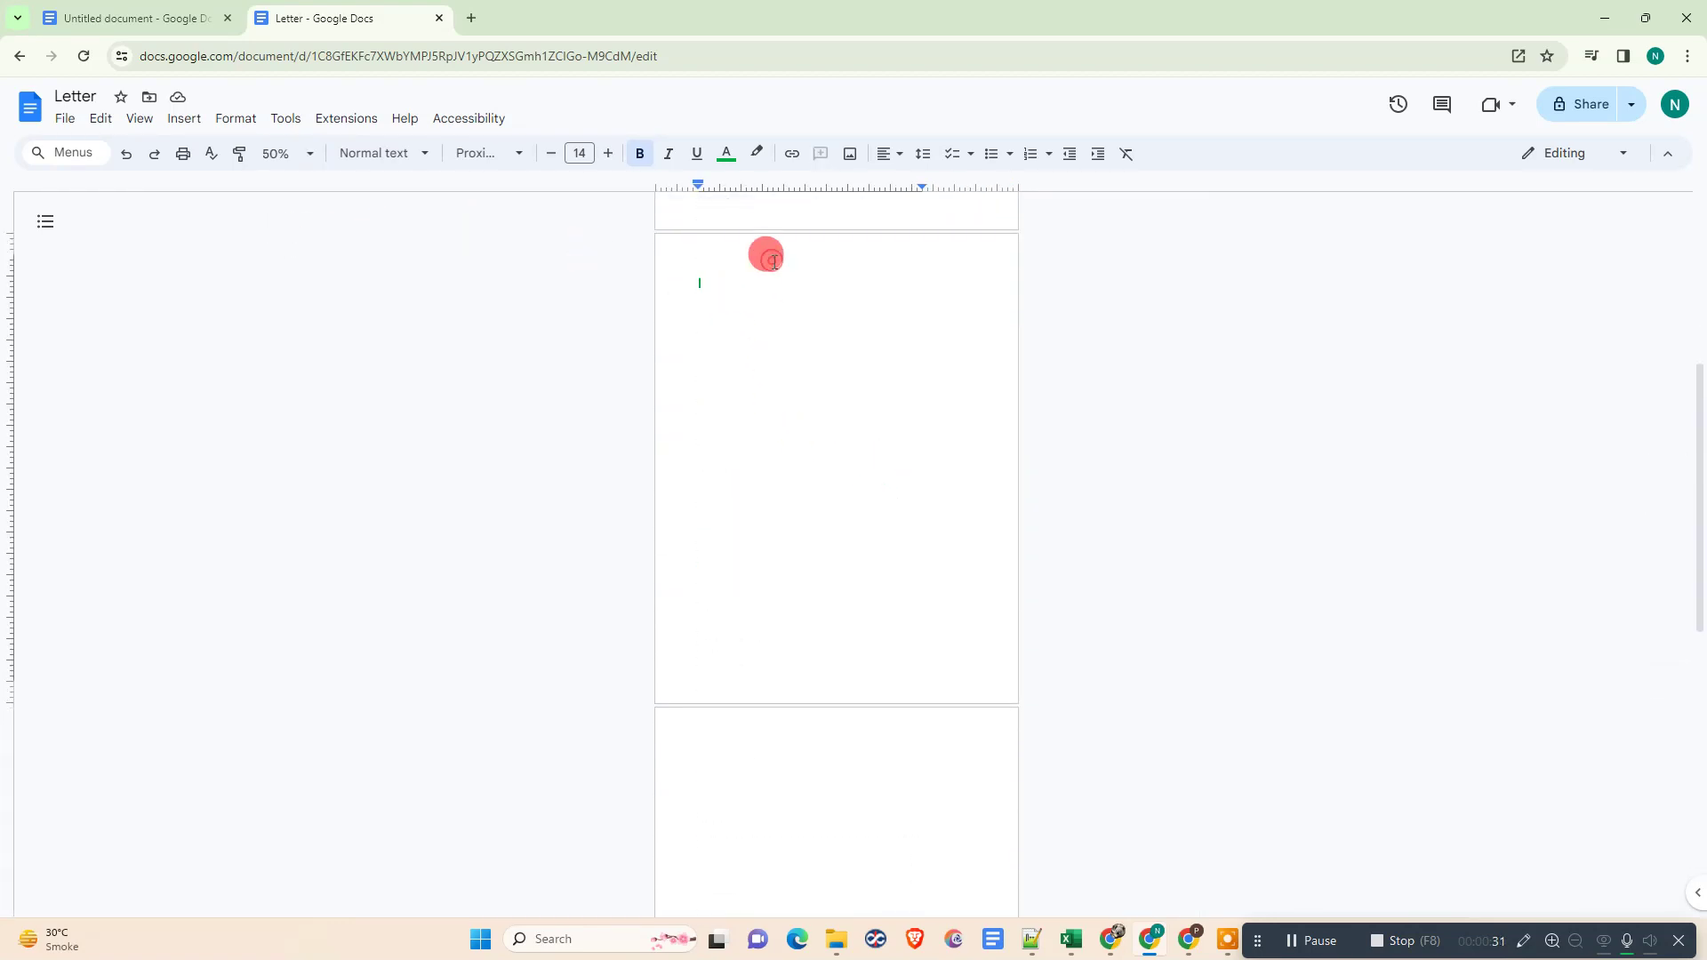
pyautogui.doubleClick(765, 252)
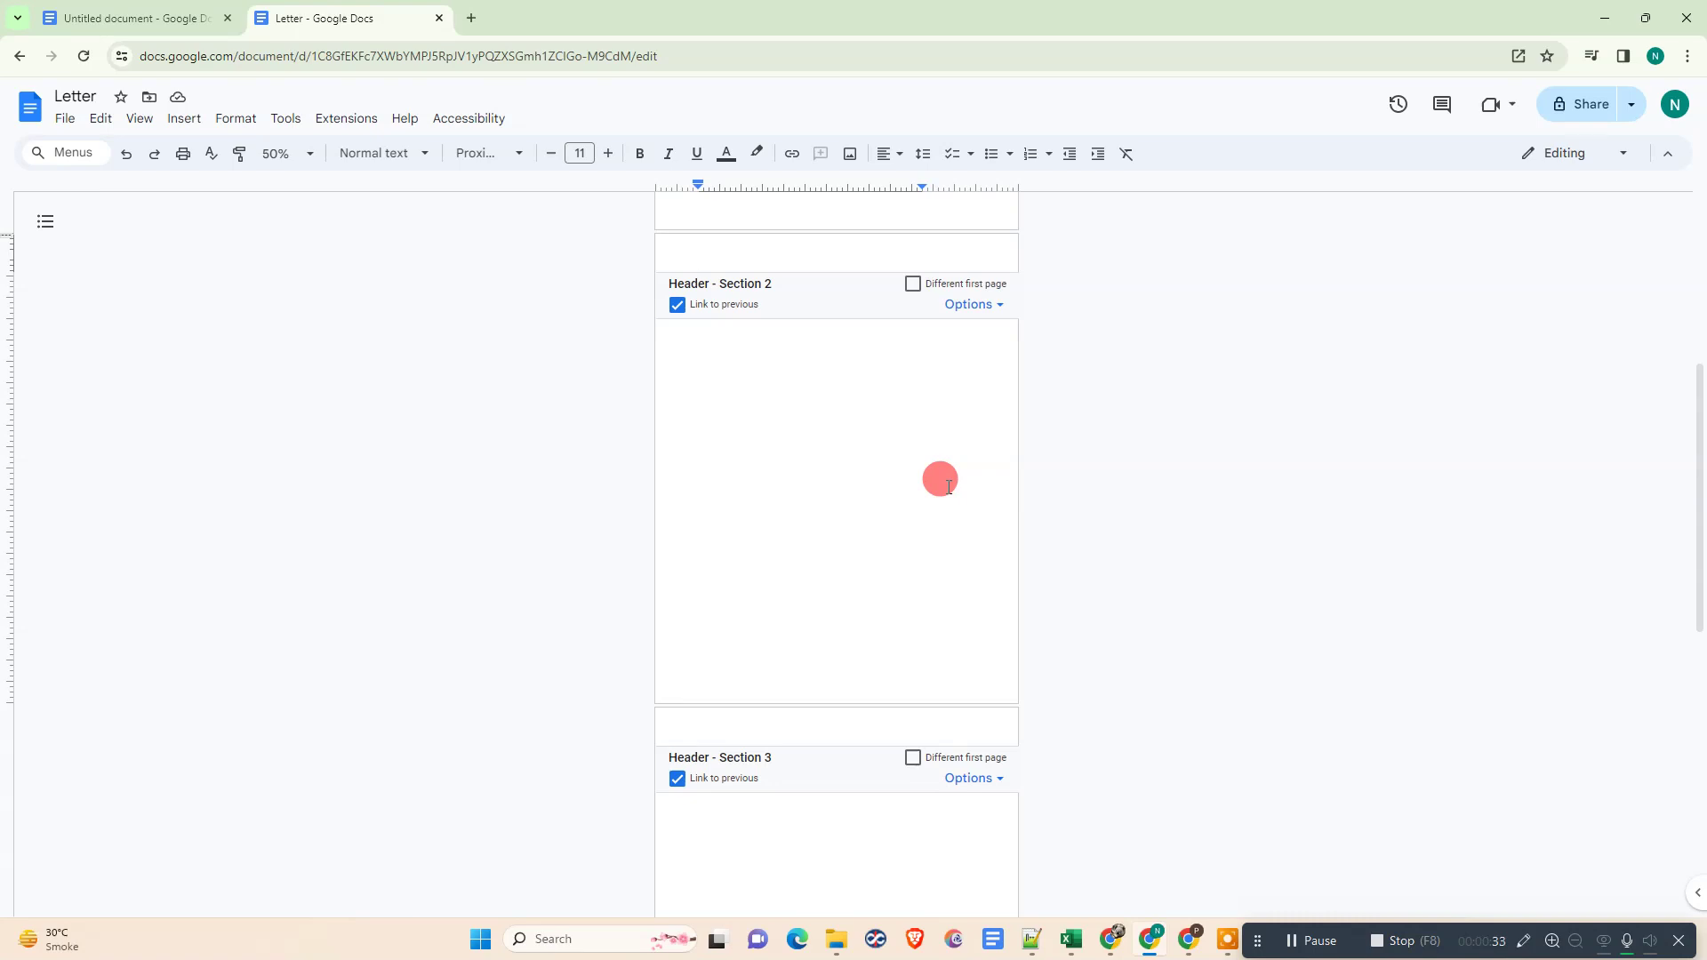
pyautogui.scroll(3, 940, 481)
pyautogui.click(800, 396)
pyautogui.scroll(-5, 867, 469)
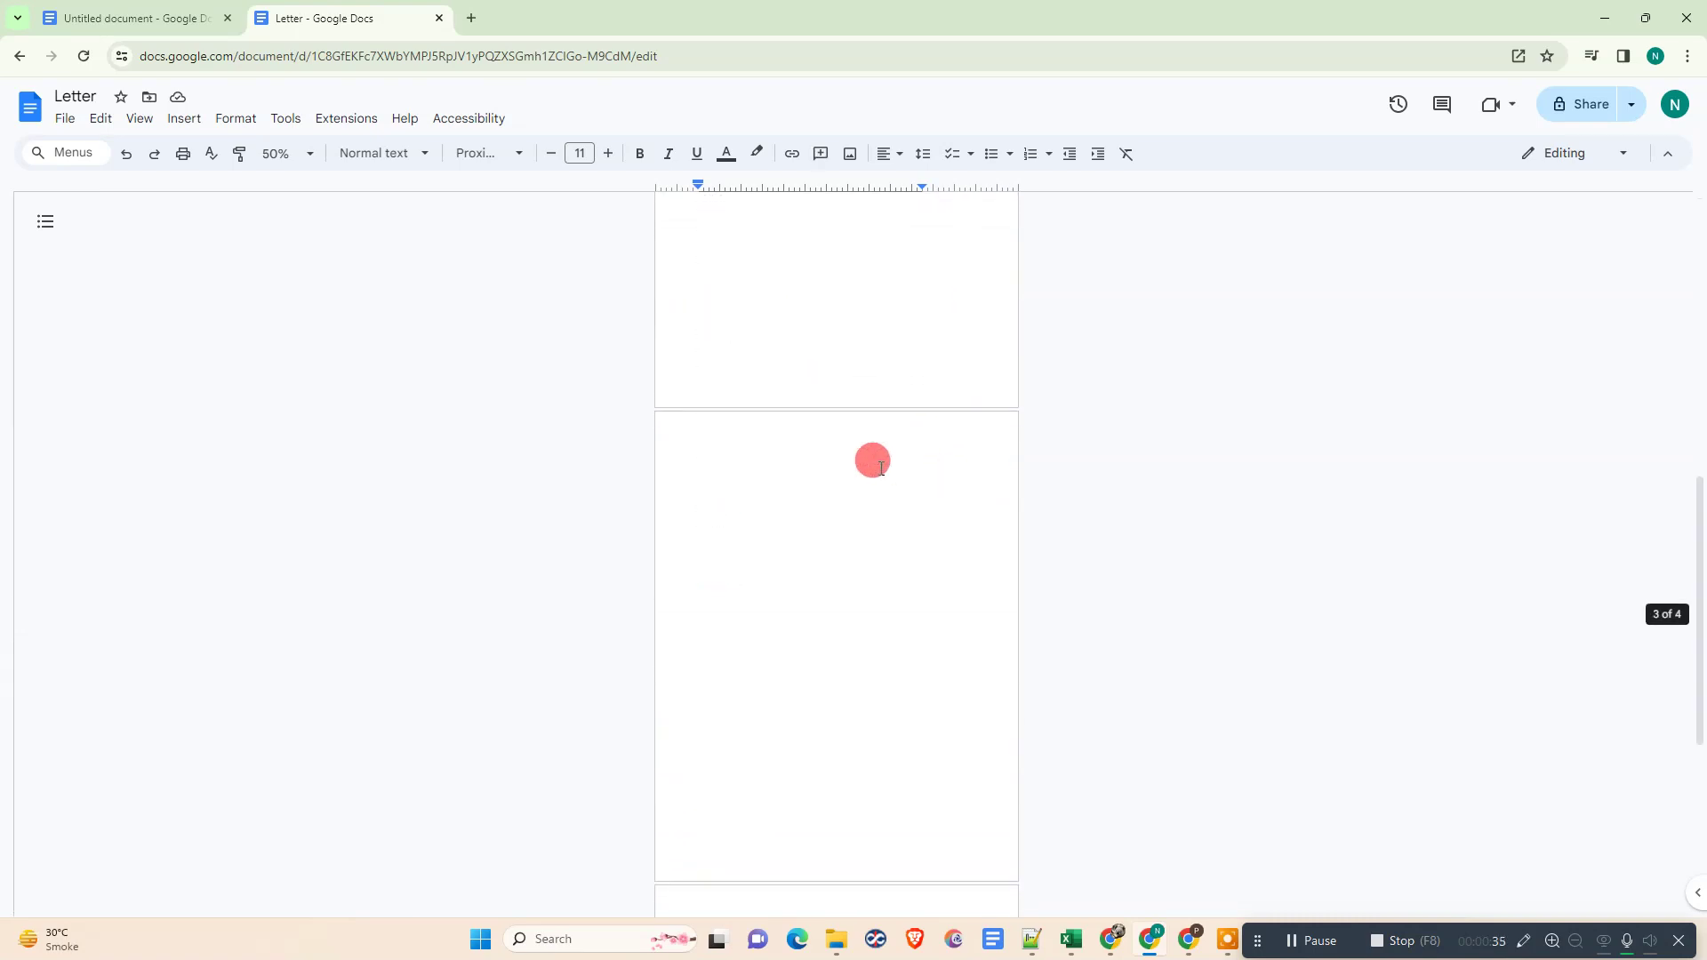
pyautogui.scroll(-3, 881, 468)
# Step: Place the caret on the blank page above the letter's Your Name heading
pyautogui.click(823, 507)
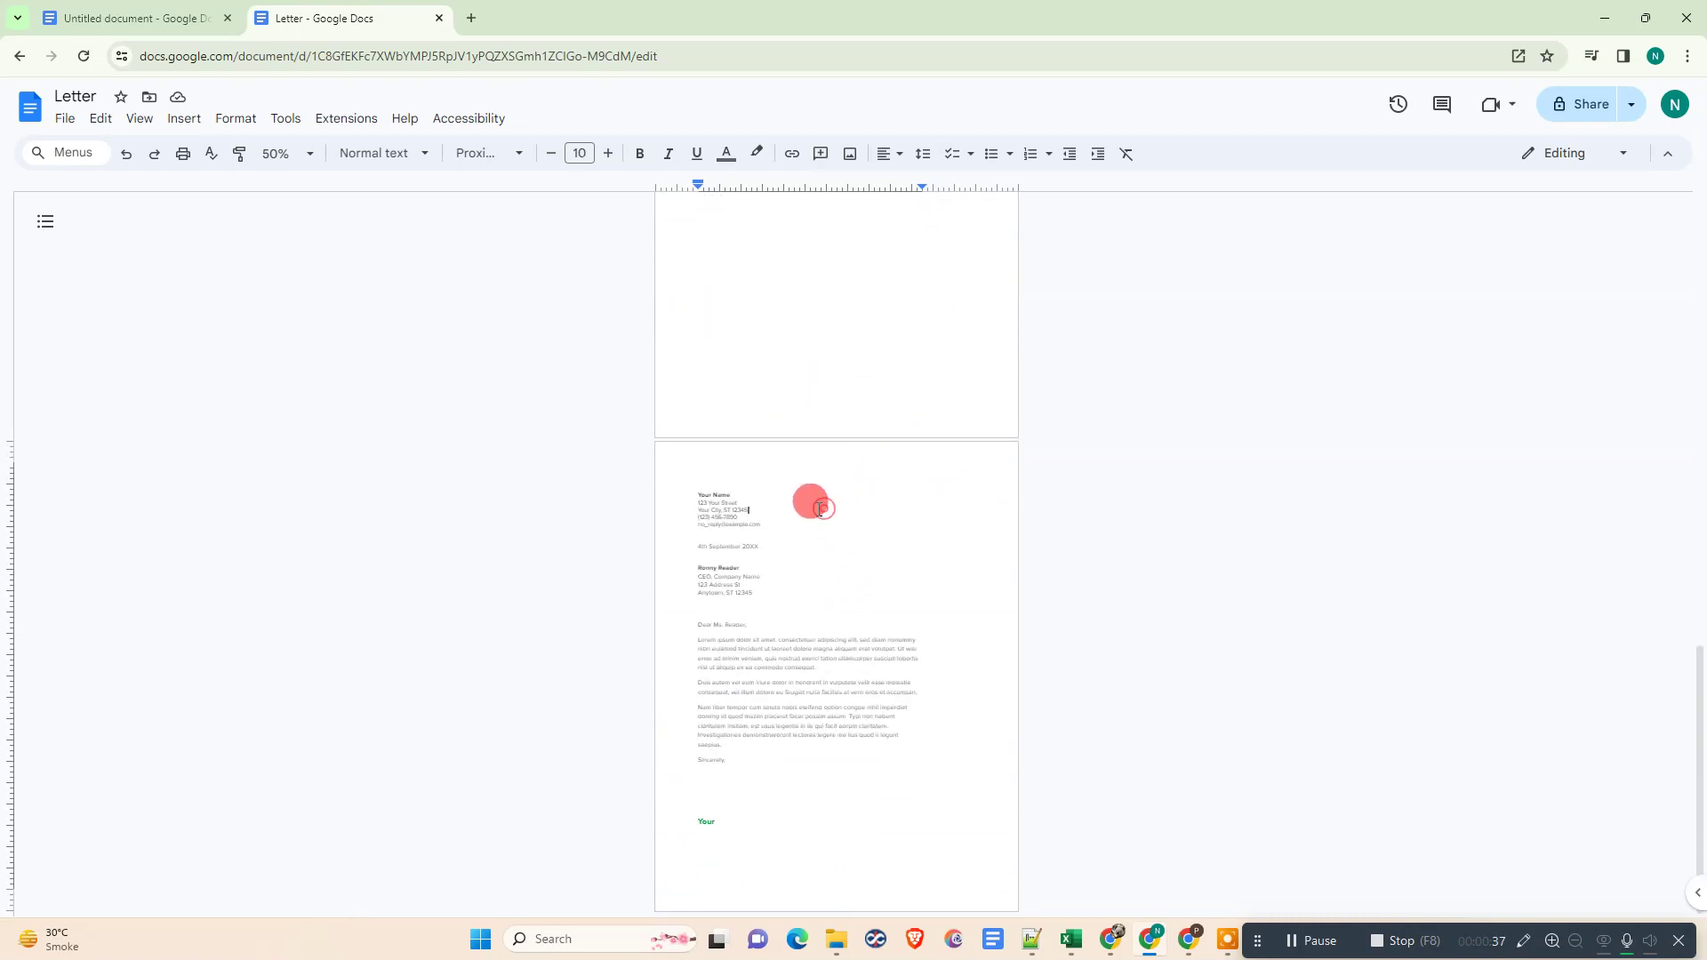
pyautogui.scroll(2, 800, 467)
pyautogui.click(707, 314)
pyautogui.press('Up')
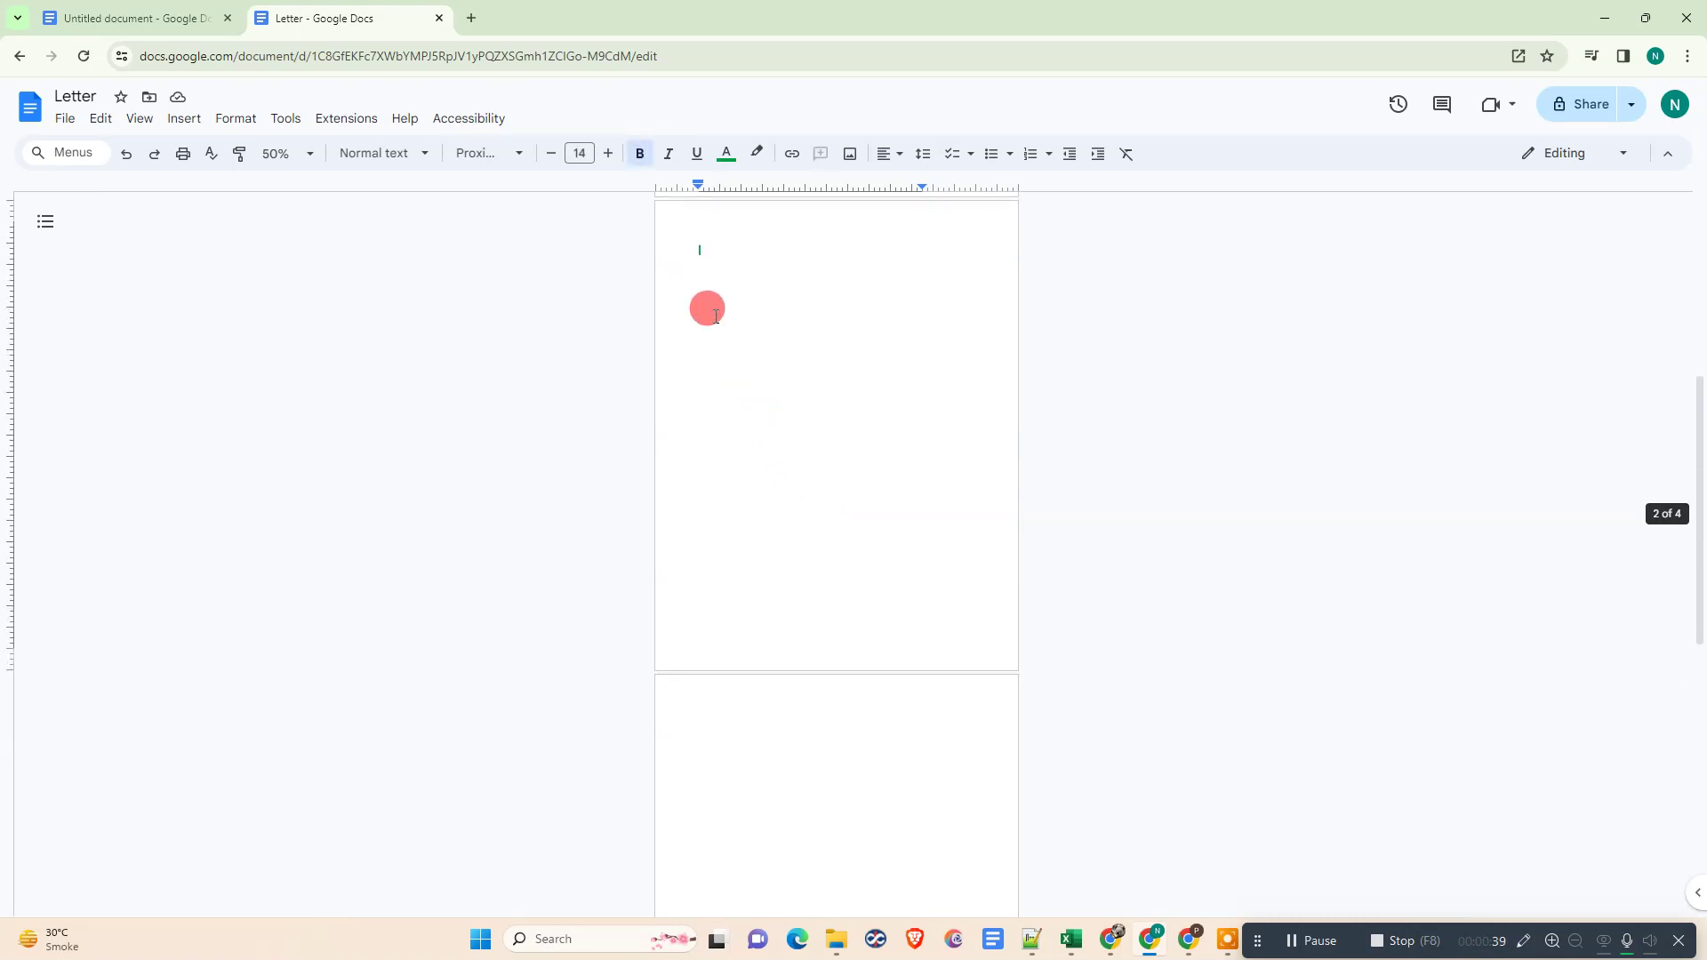
pyautogui.scroll(-2, 758, 515)
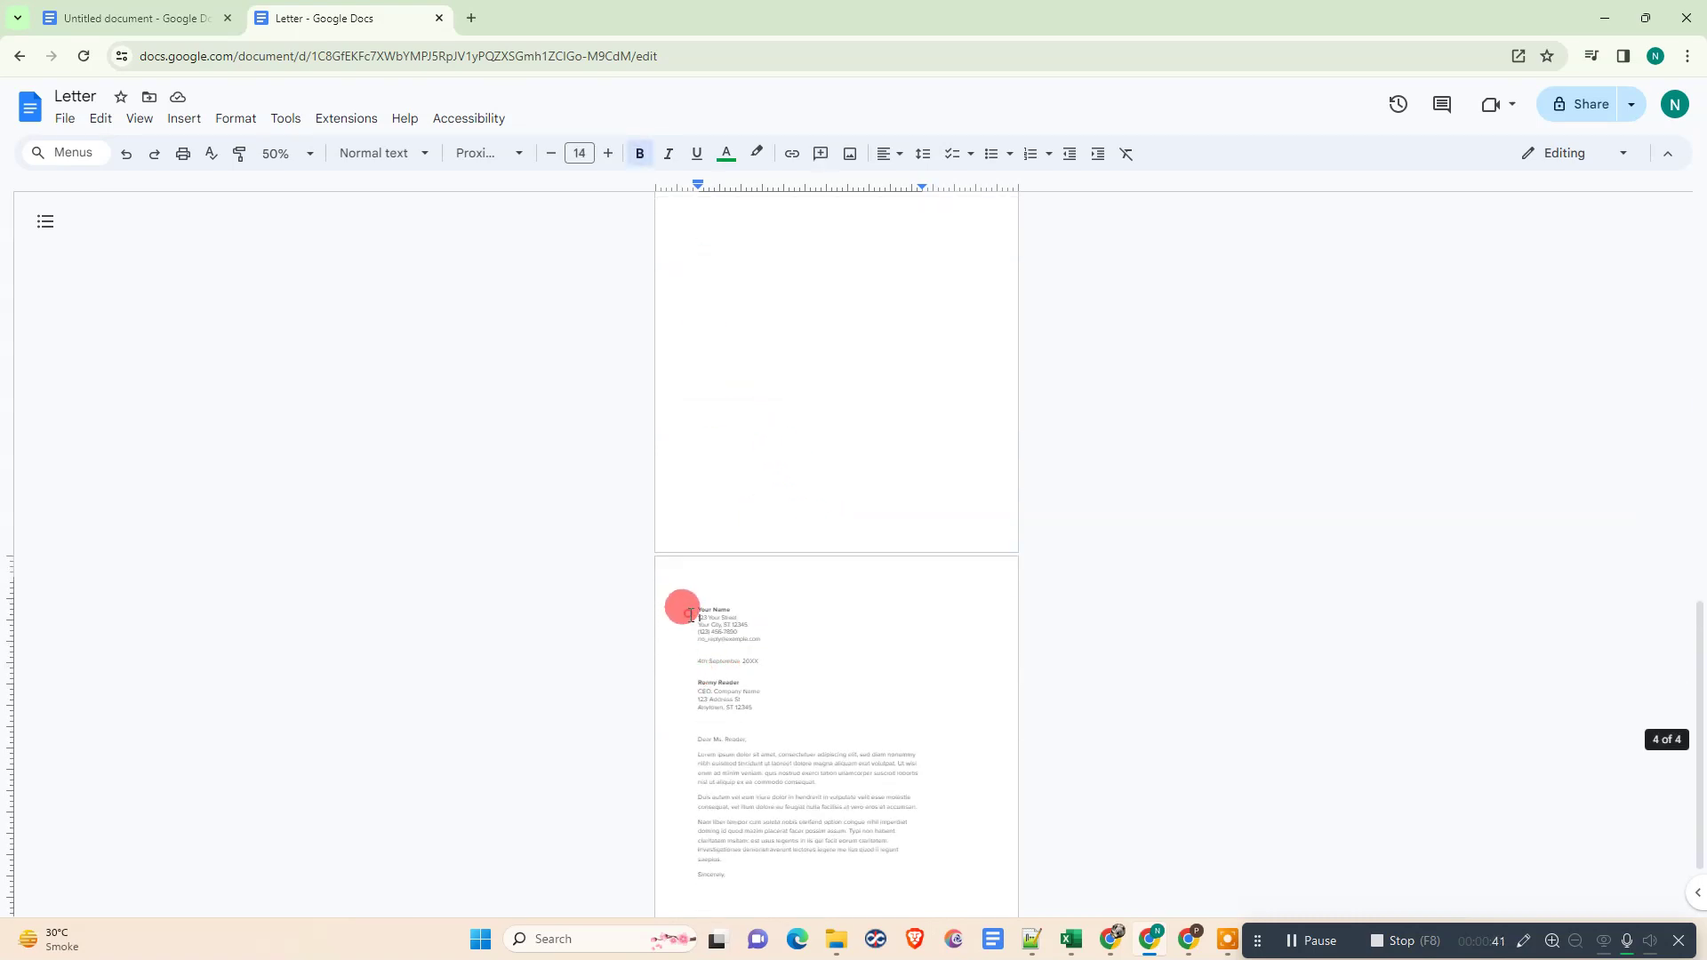
pyautogui.click(690, 603)
pyautogui.moveTo(690, 604); pyautogui.dragTo(703, 602)
pyautogui.click(700, 611)
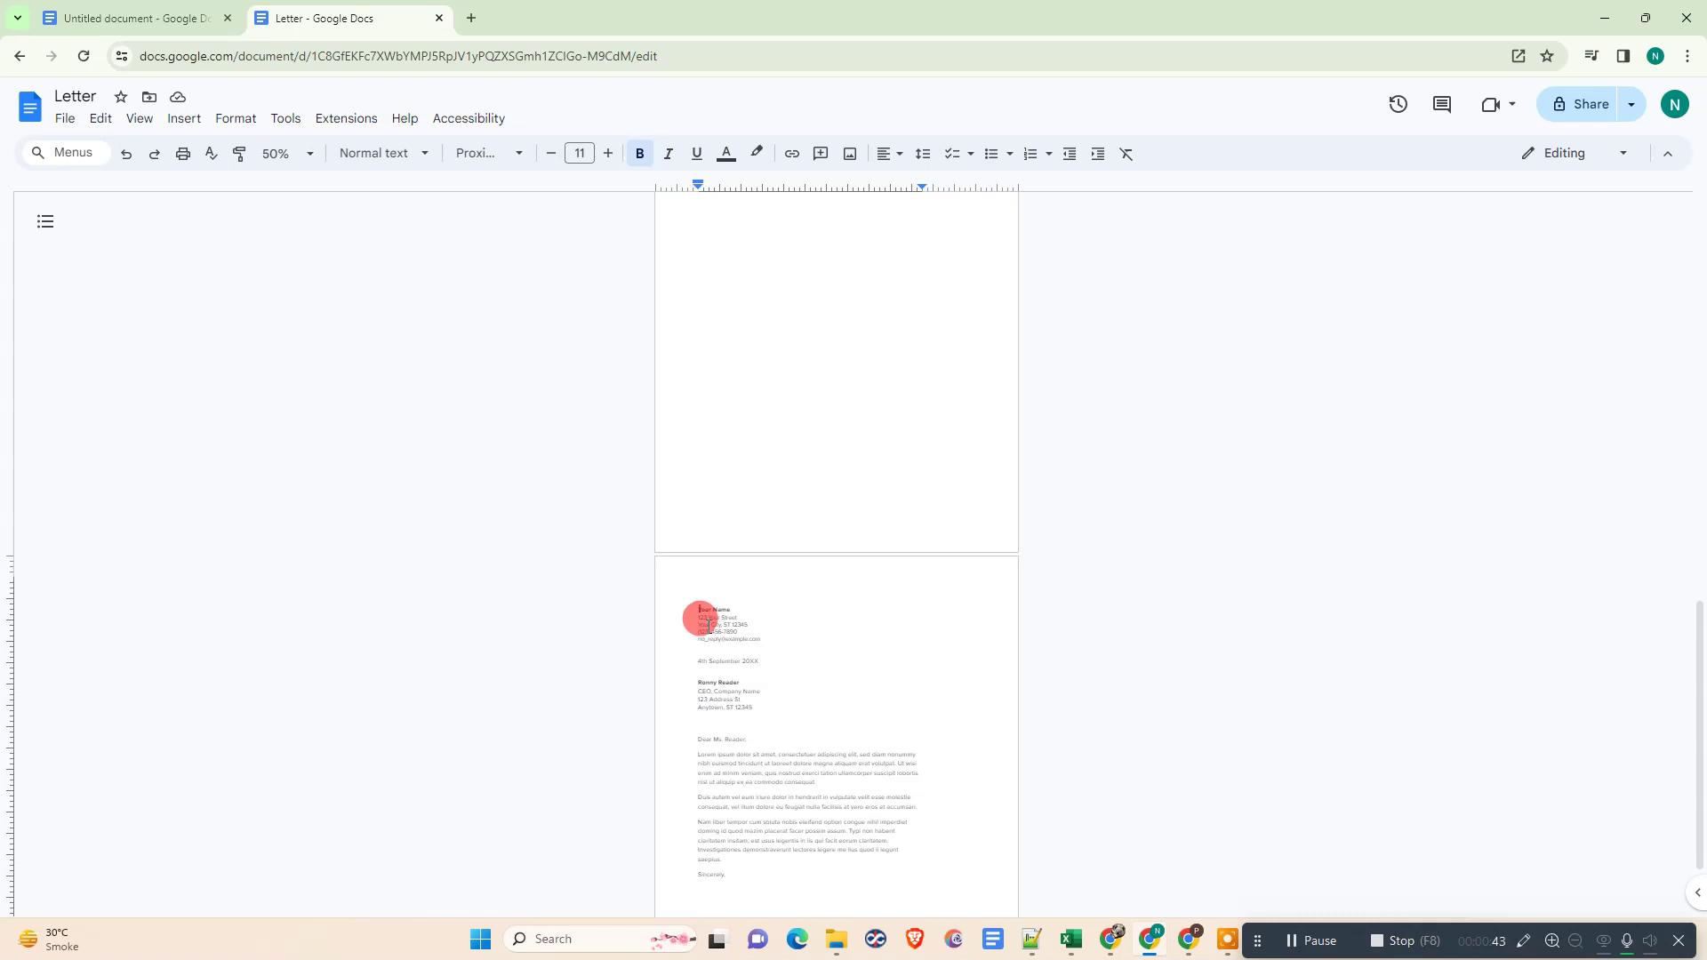
pyautogui.press('Up')
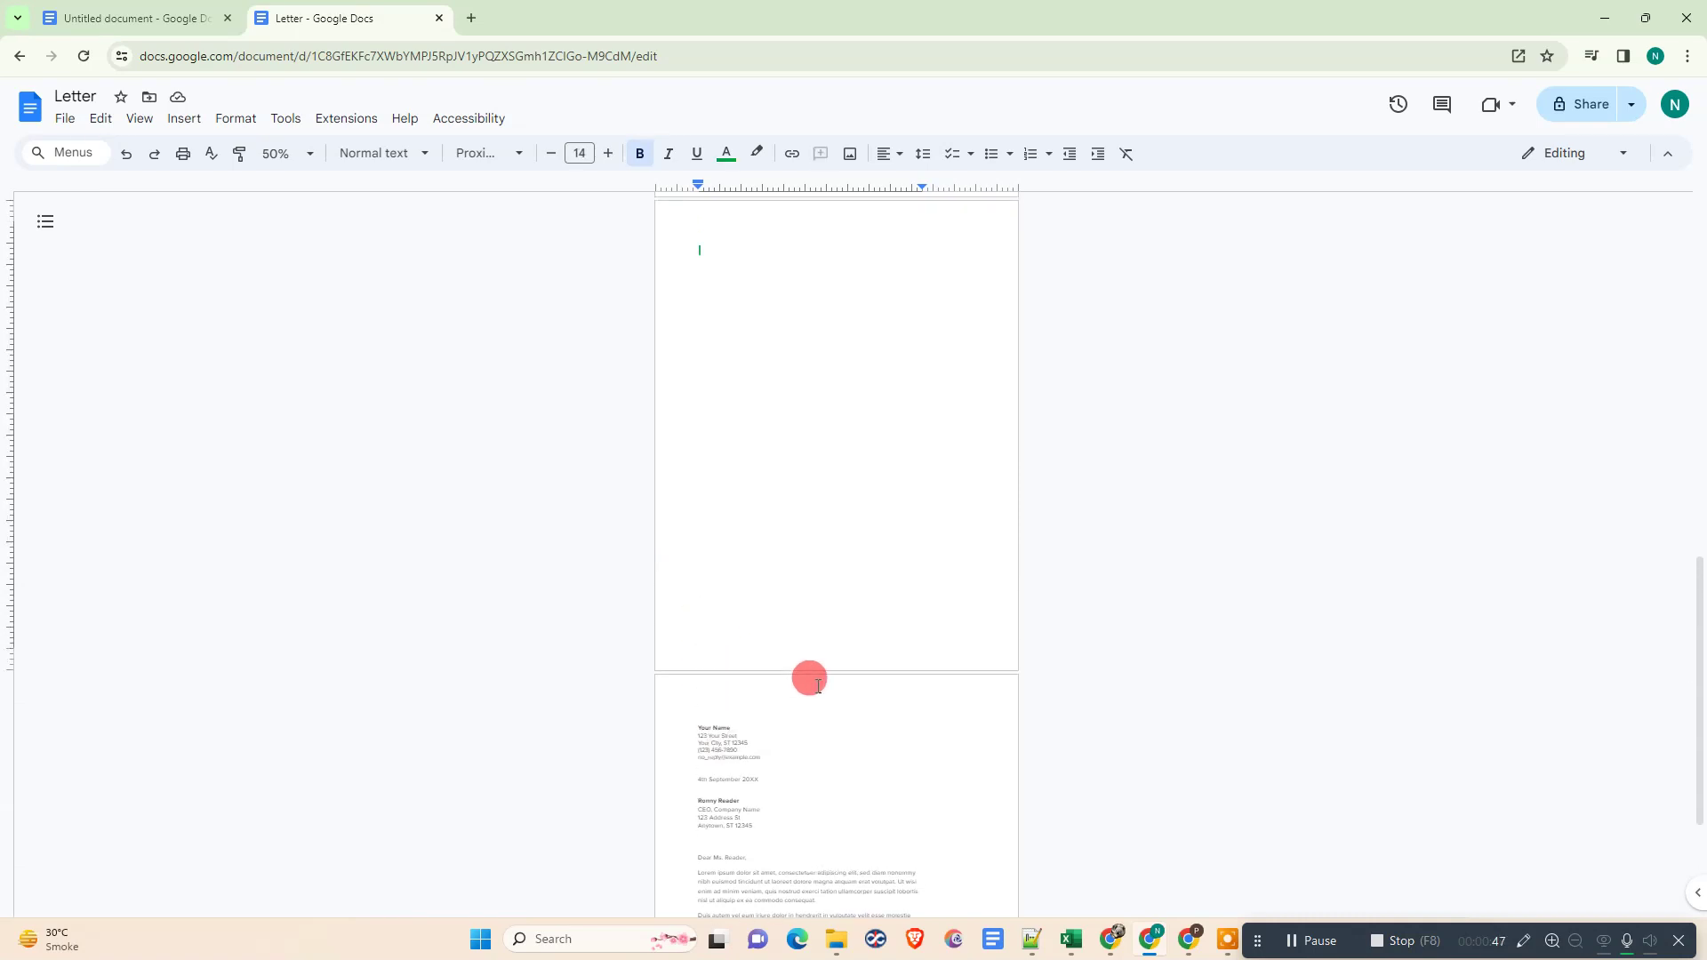
# Step: Delete the blank pages ahead of the letter and reset browser zoom to 100%
pyautogui.hotkey('ctrl', 'Return')
pyautogui.scroll(3, 808, 679)
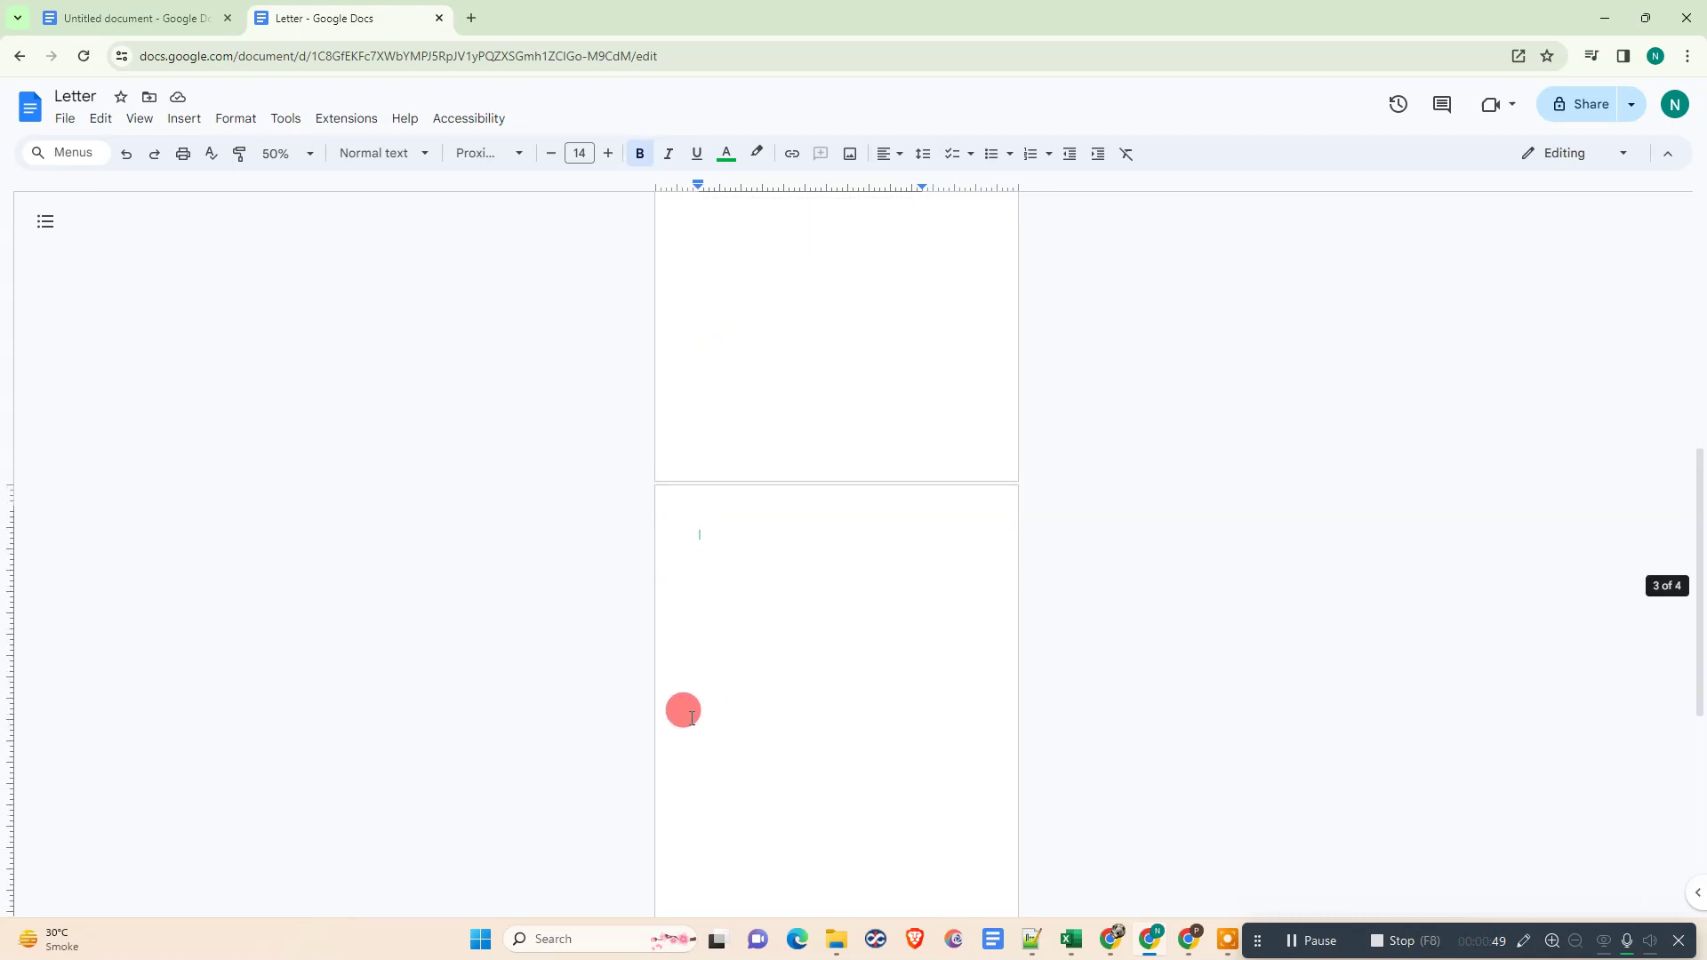
pyautogui.press('BackSpace')
pyautogui.hotkey('ctrl', 'Return')
pyautogui.scroll(4, 705, 575)
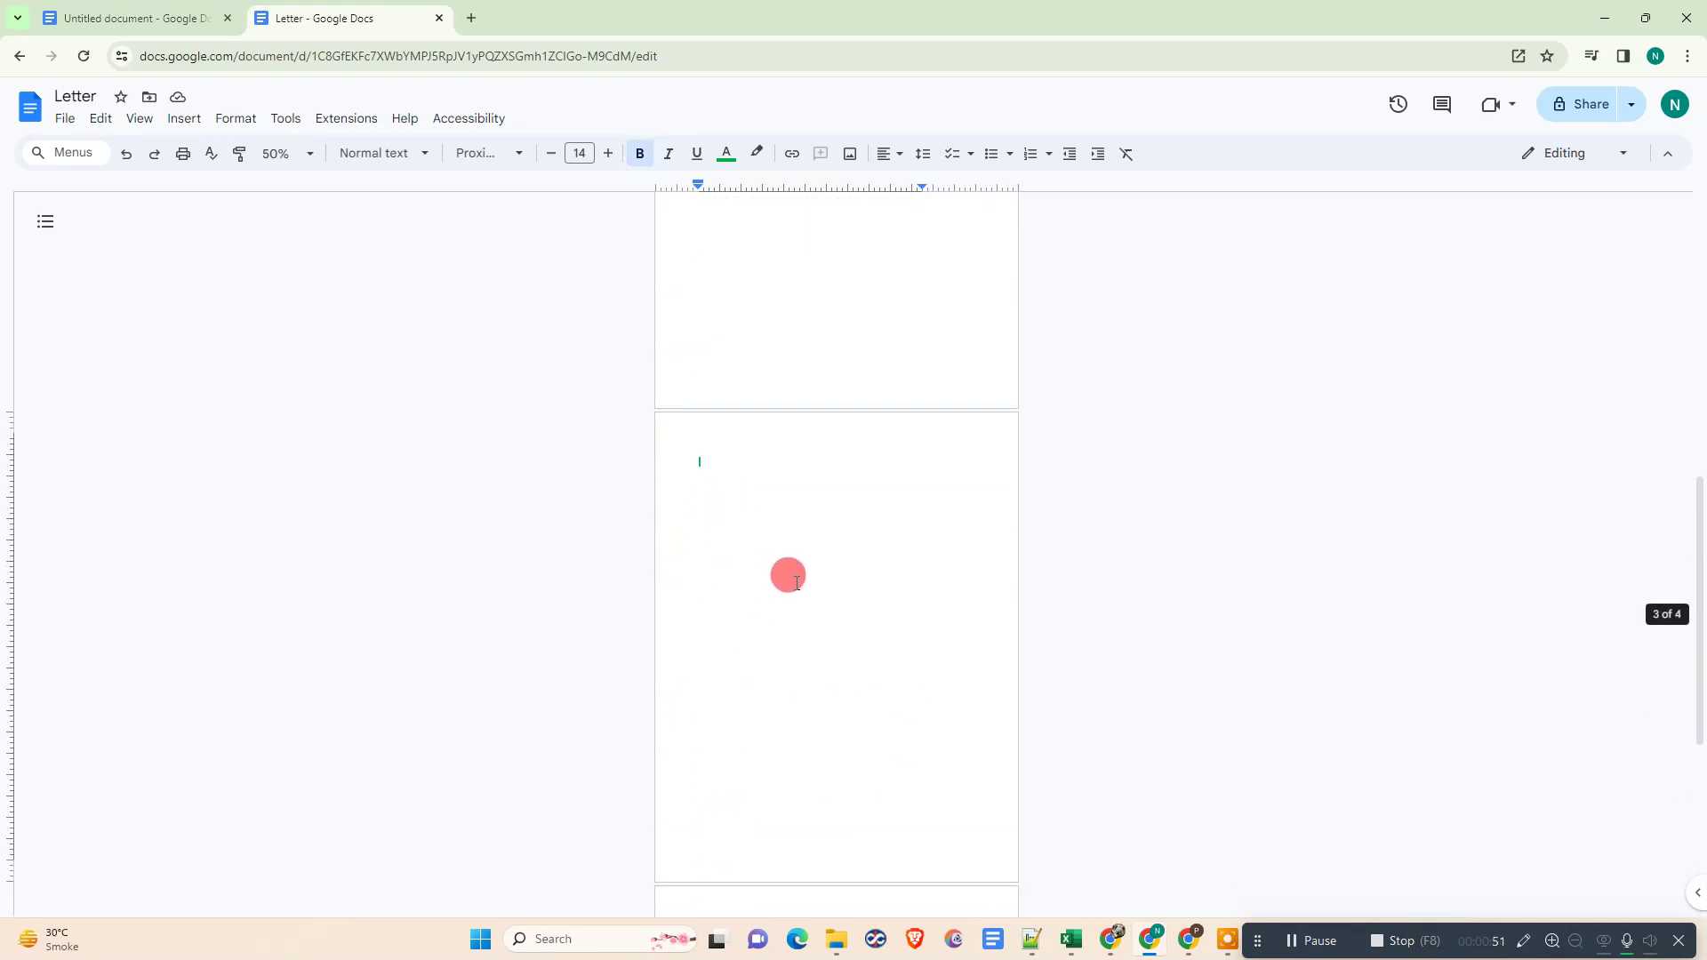
pyautogui.scroll(-8, 720, 560)
pyautogui.click(691, 565)
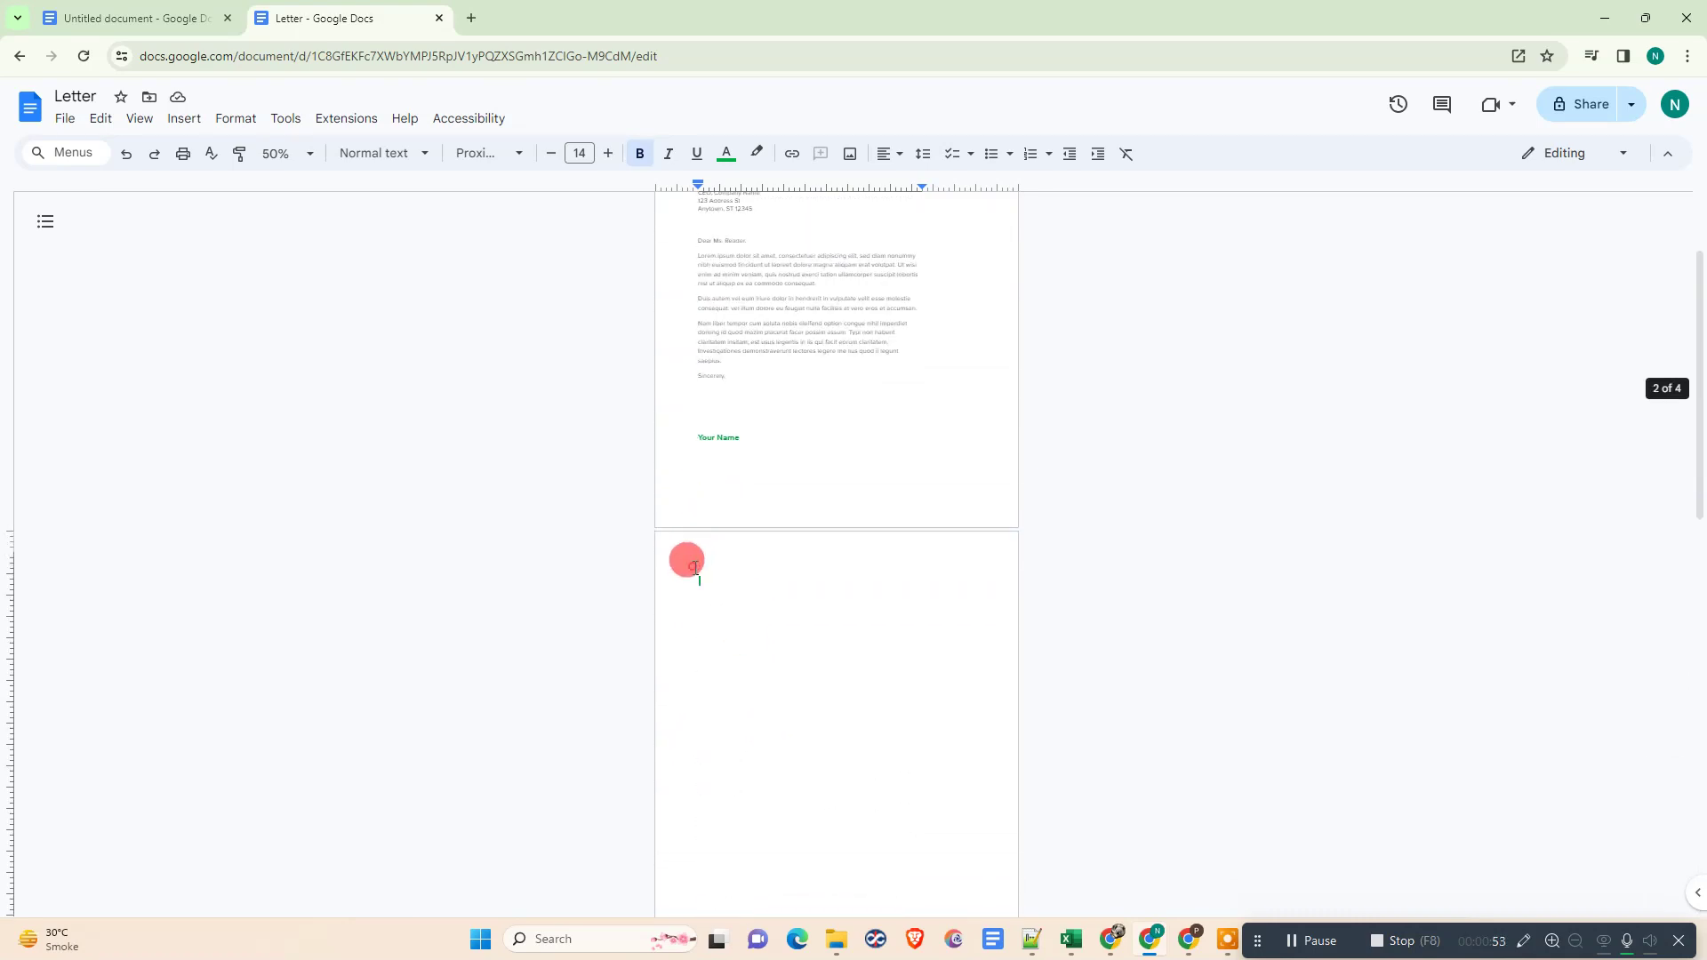
pyautogui.press('BackSpace')
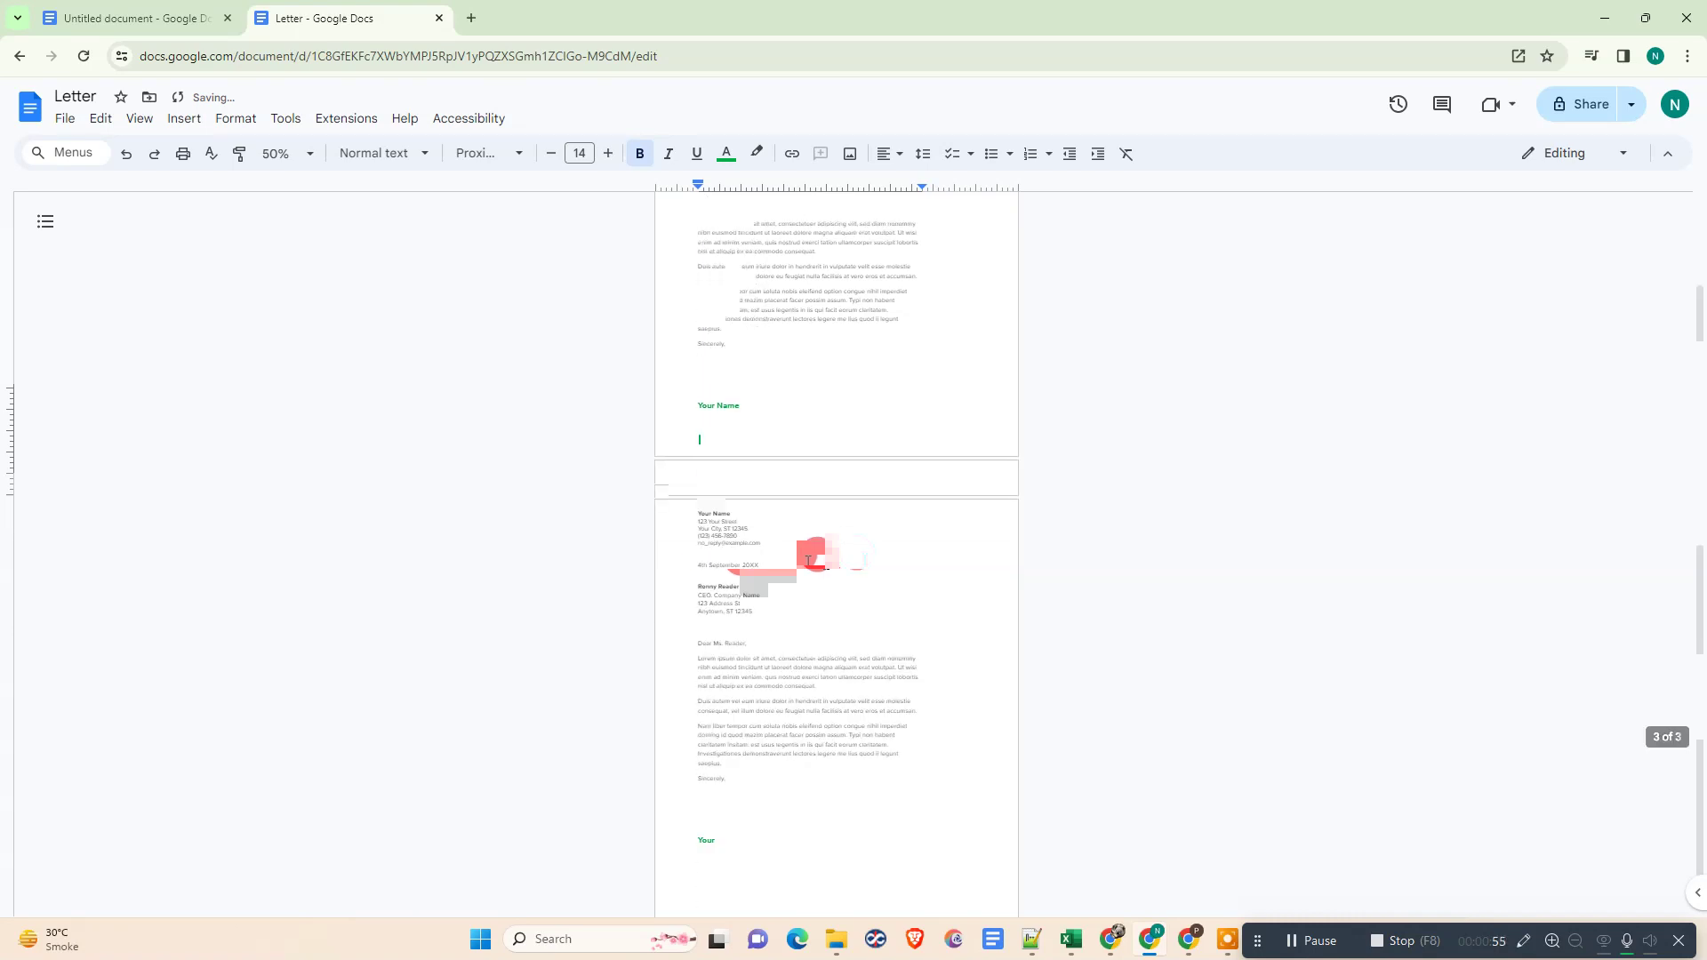
pyautogui.scroll(3, 827, 553)
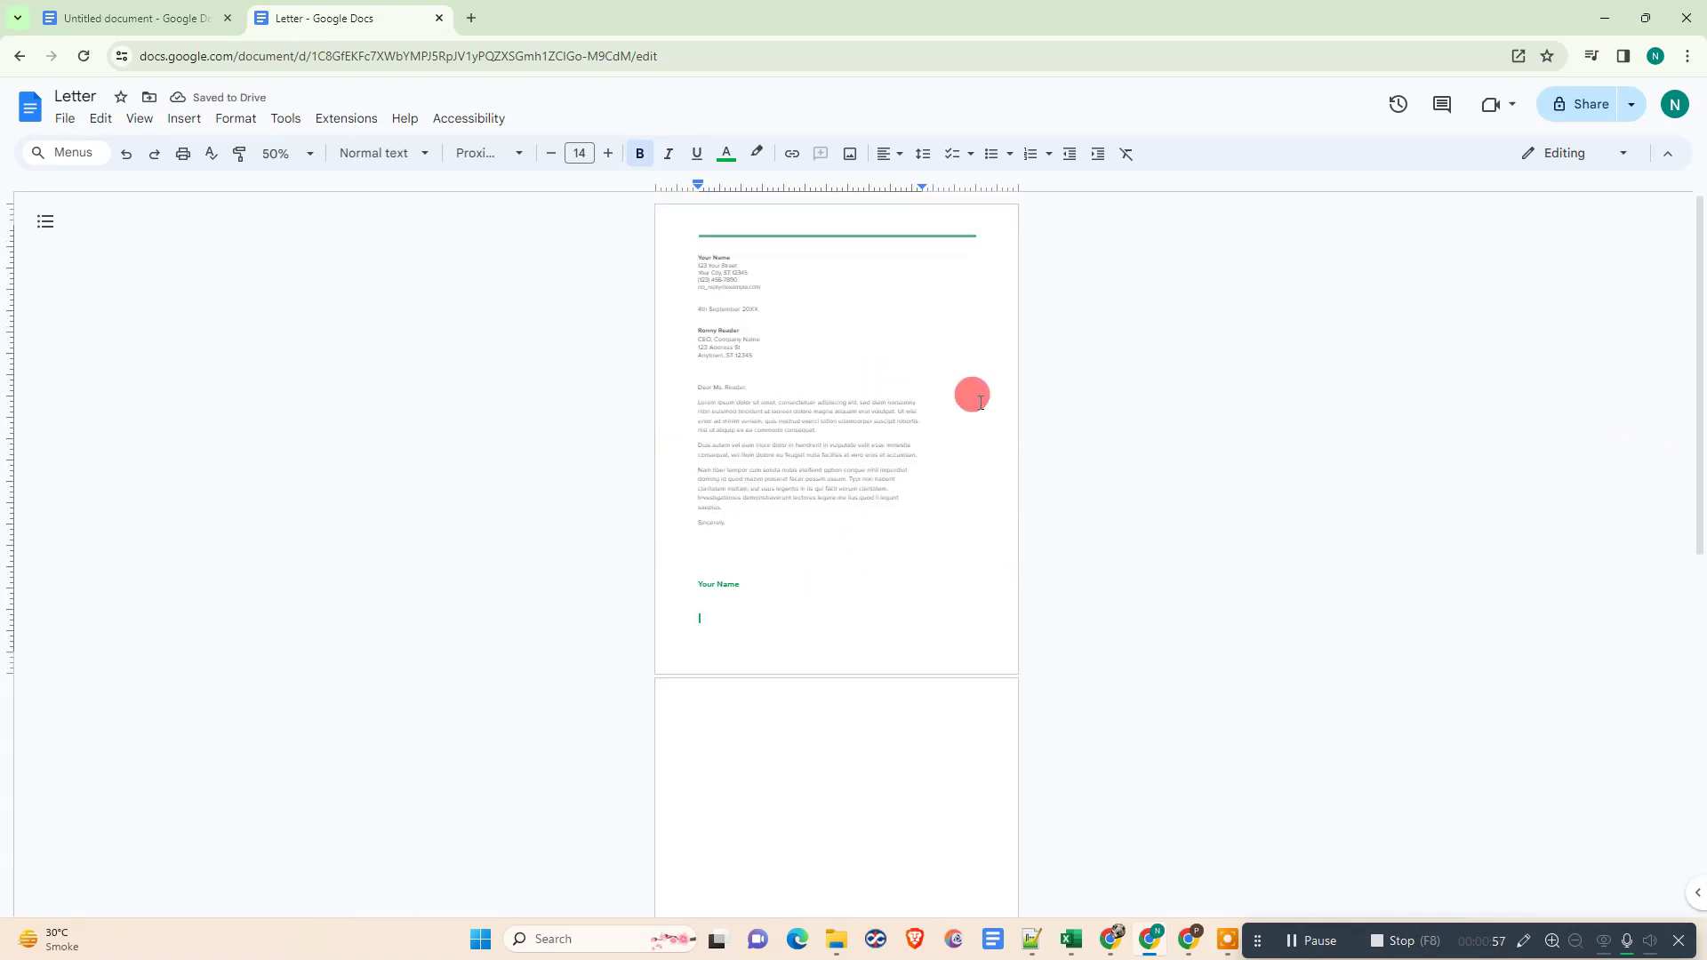
pyautogui.hotkey('ctrl', '-')
pyautogui.hotkey('ctrl', '-')
pyautogui.hotkey('ctrl', '+')
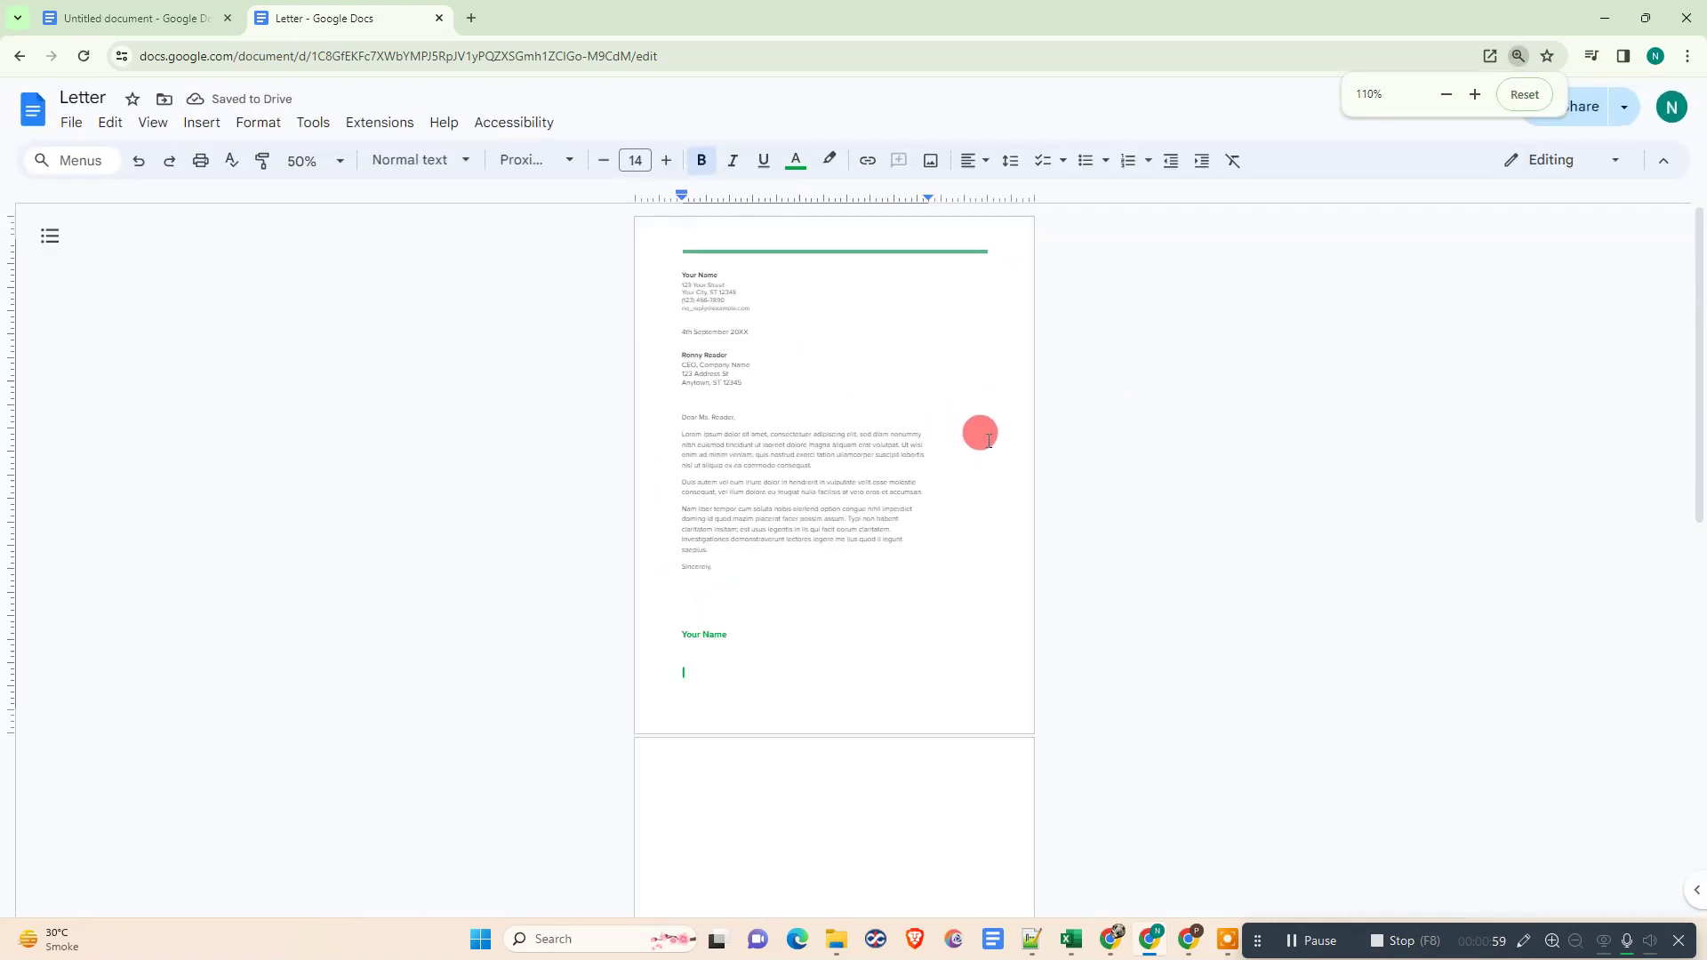
# Step: At 100% zoom, open the headers and tick Different first page for Section 3
pyautogui.click(273, 163)
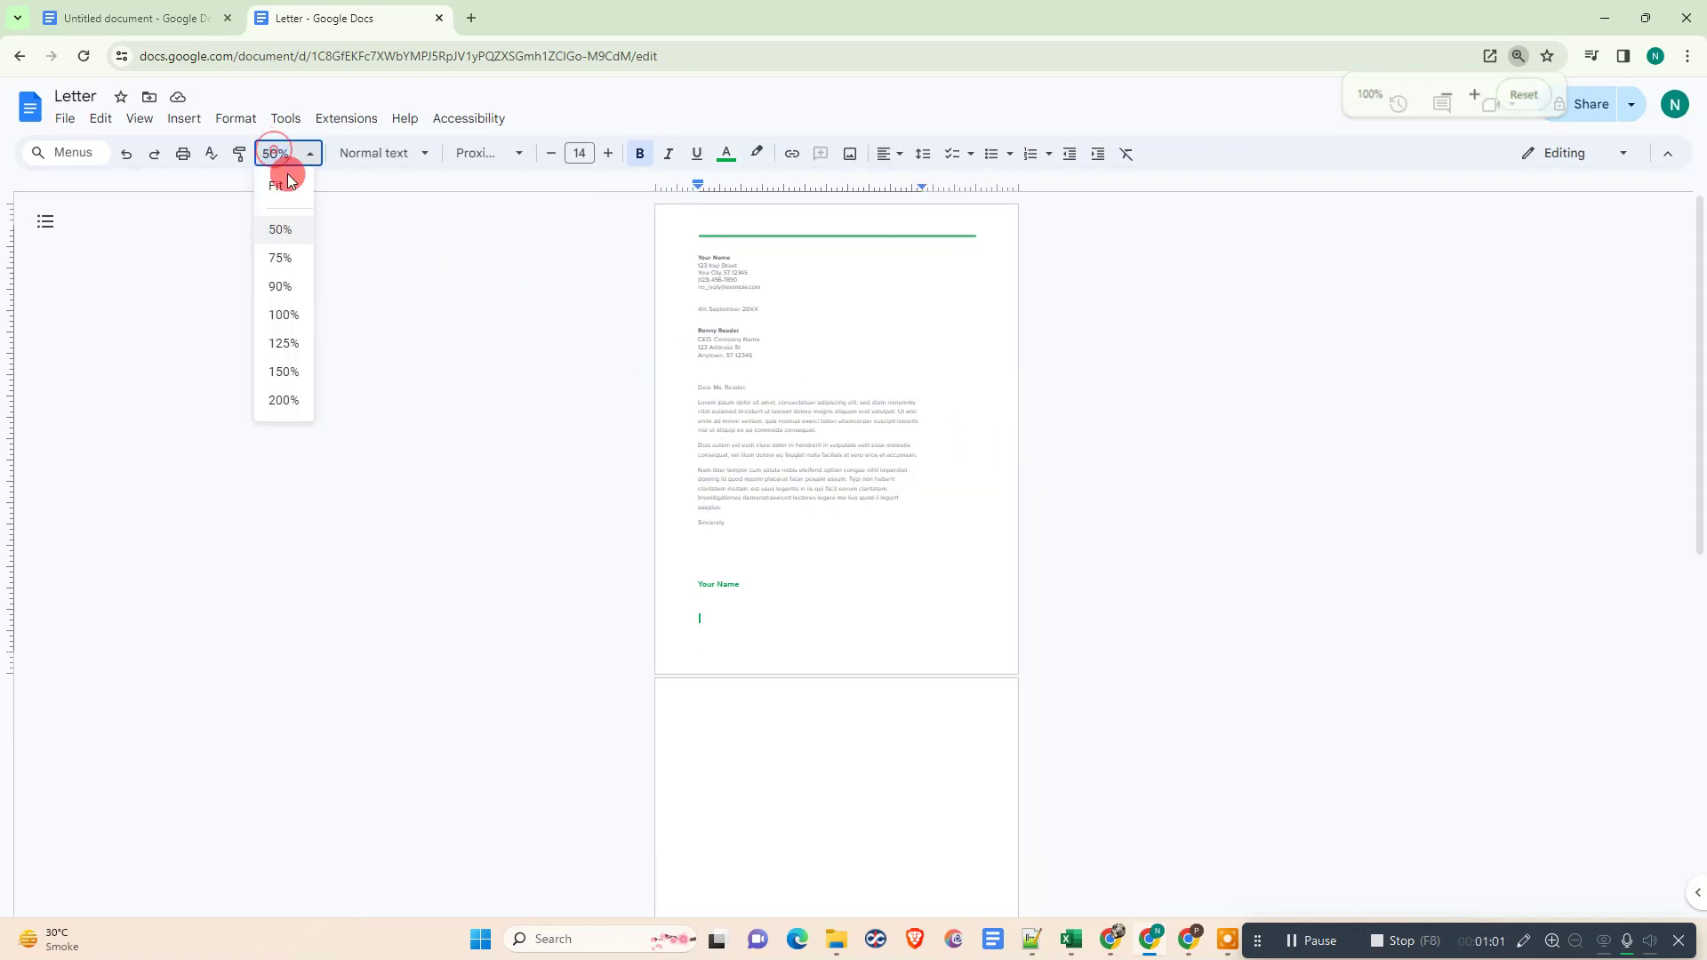
pyautogui.click(276, 310)
pyautogui.click(925, 256)
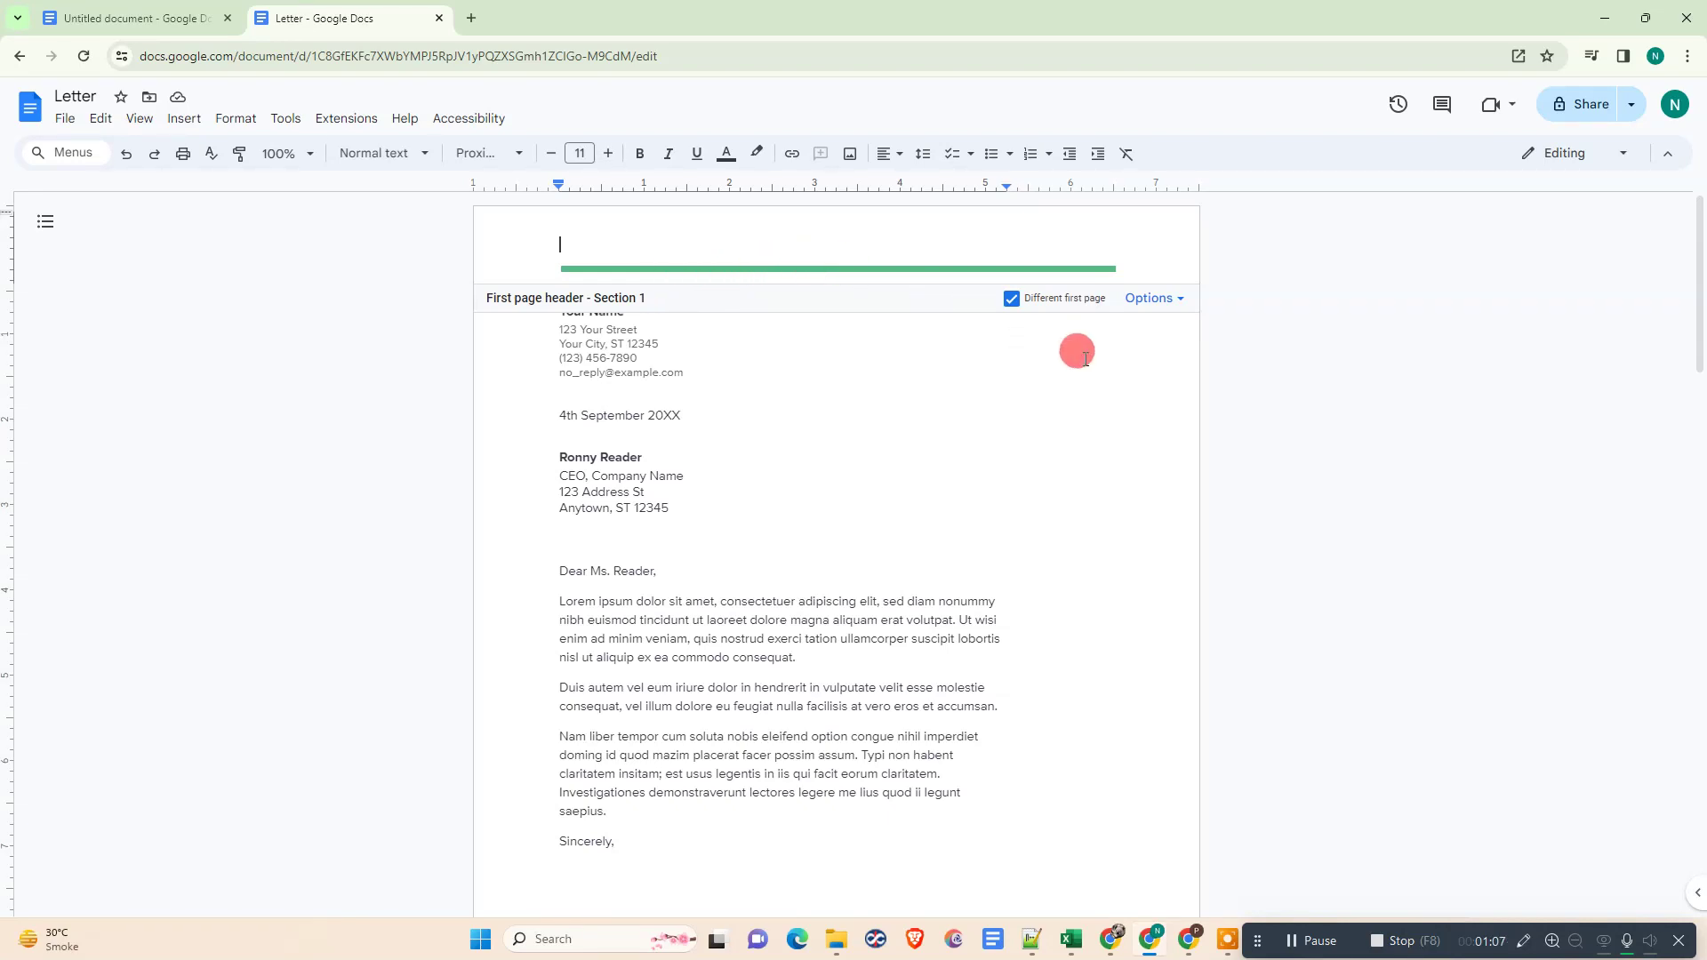
pyautogui.scroll(-1, 837, 381)
pyautogui.scroll(-10, 906, 384)
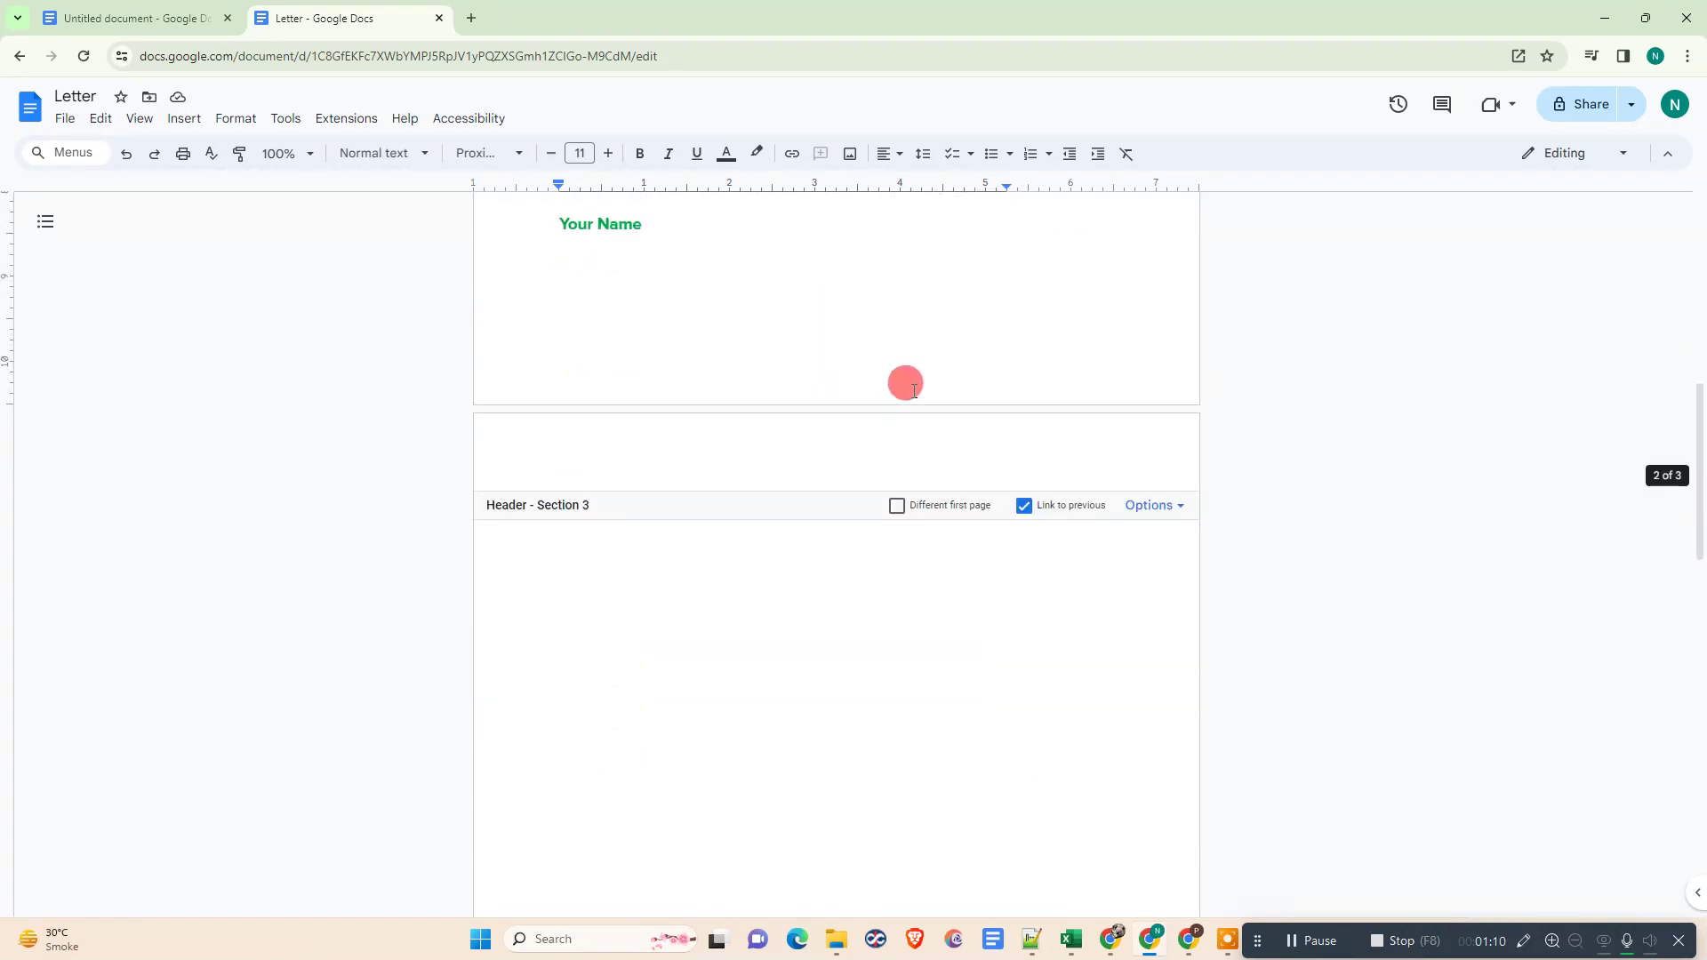
pyautogui.click(769, 457)
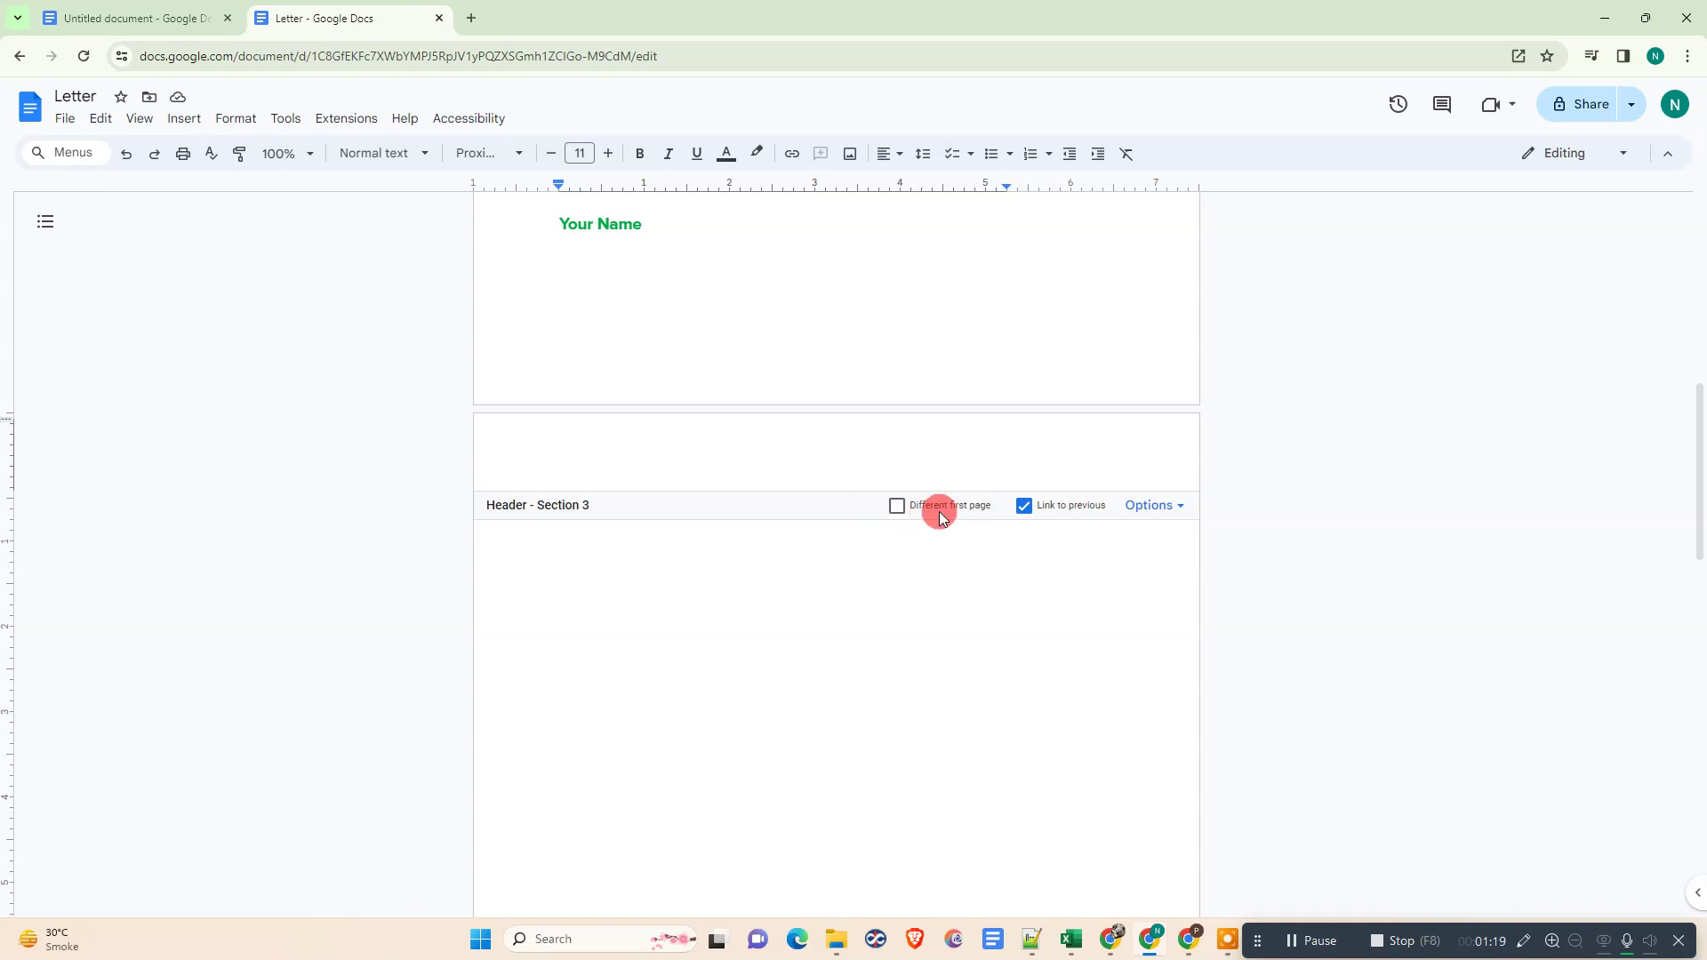
pyautogui.click(898, 506)
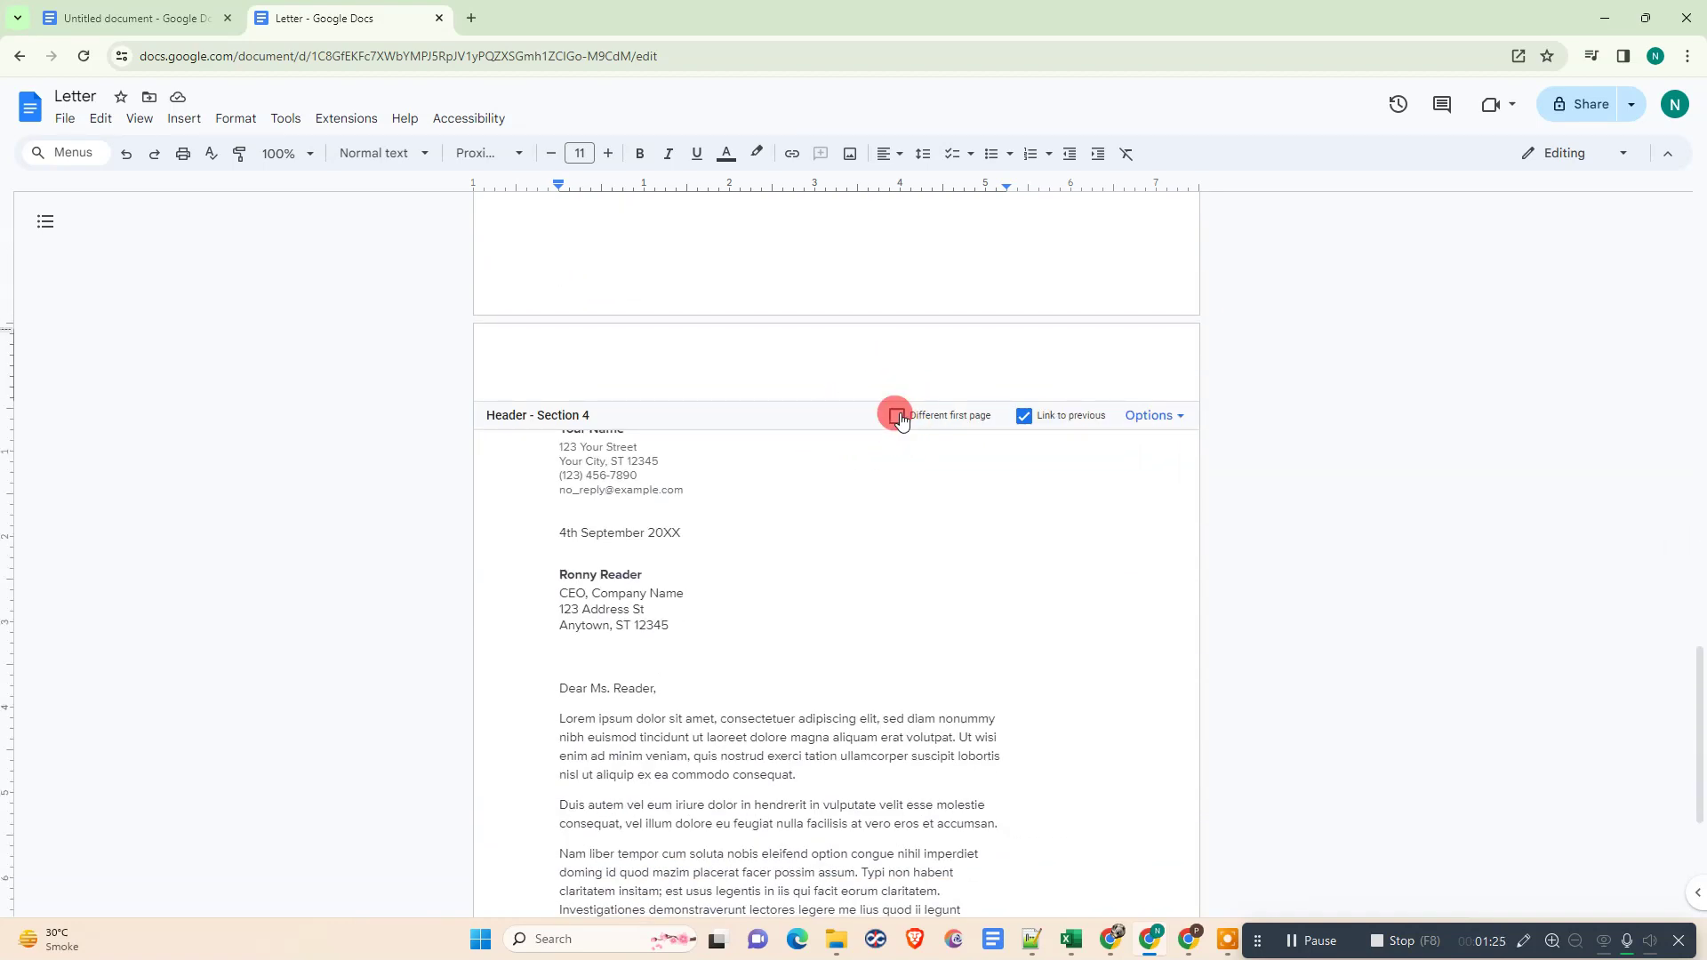
pyautogui.scroll(-3, 933, 463)
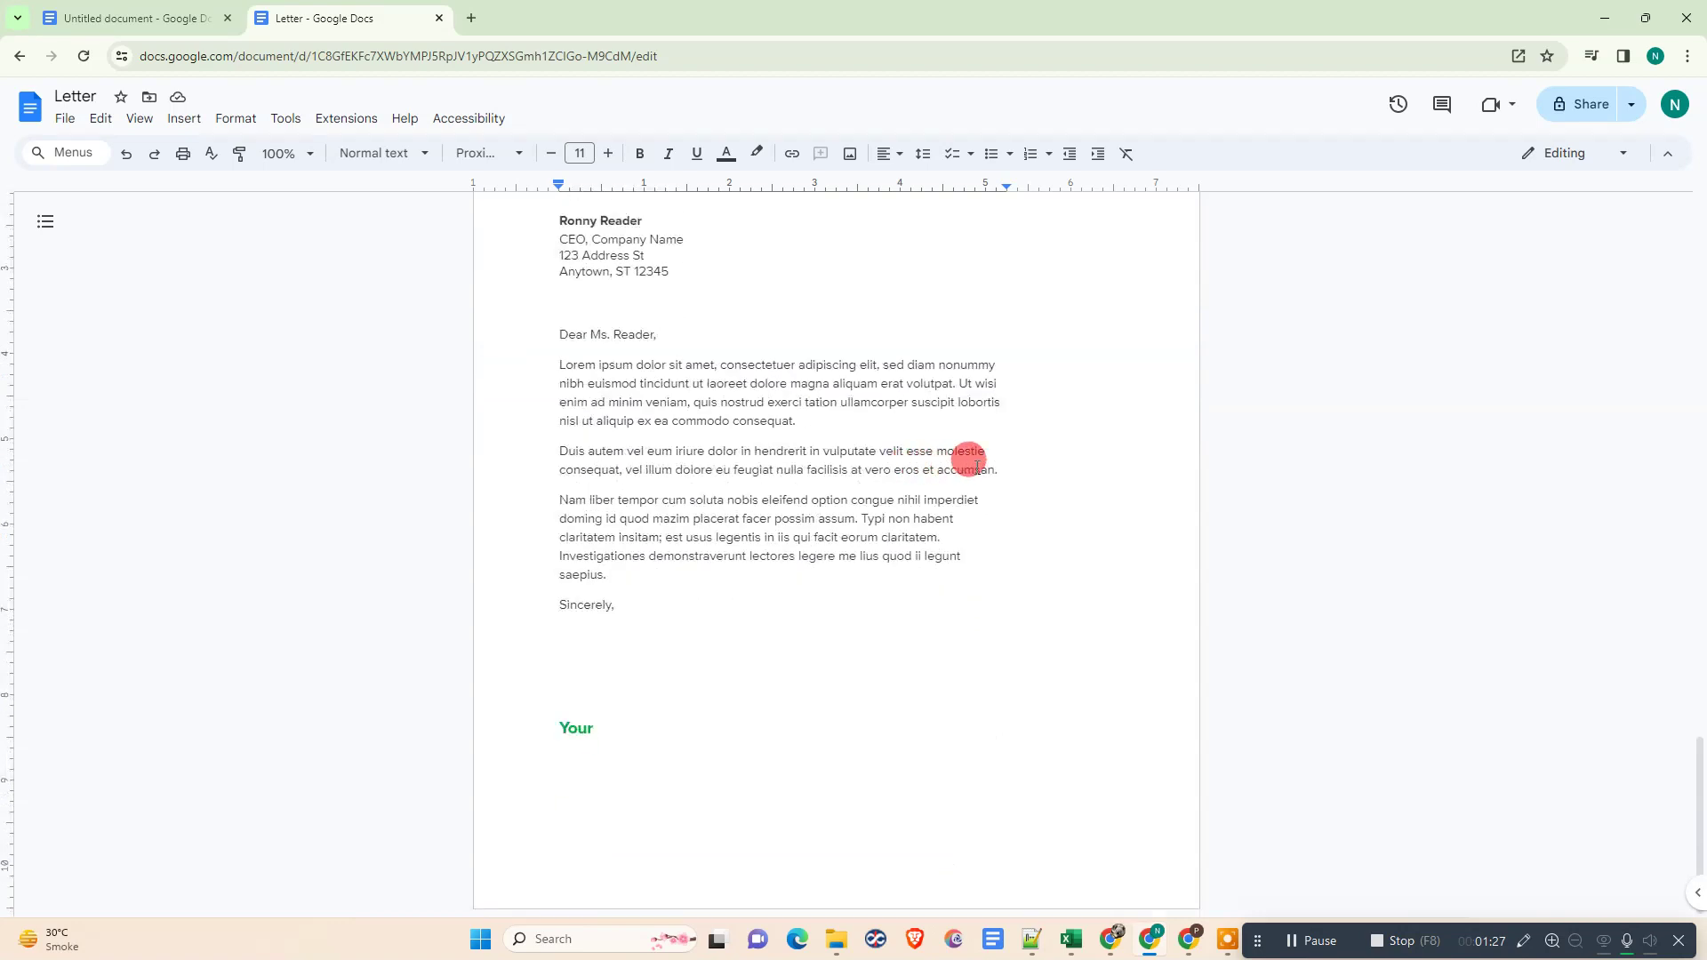
pyautogui.scroll(5, 960, 462)
pyautogui.scroll(1, 959, 468)
pyautogui.scroll(10, 950, 472)
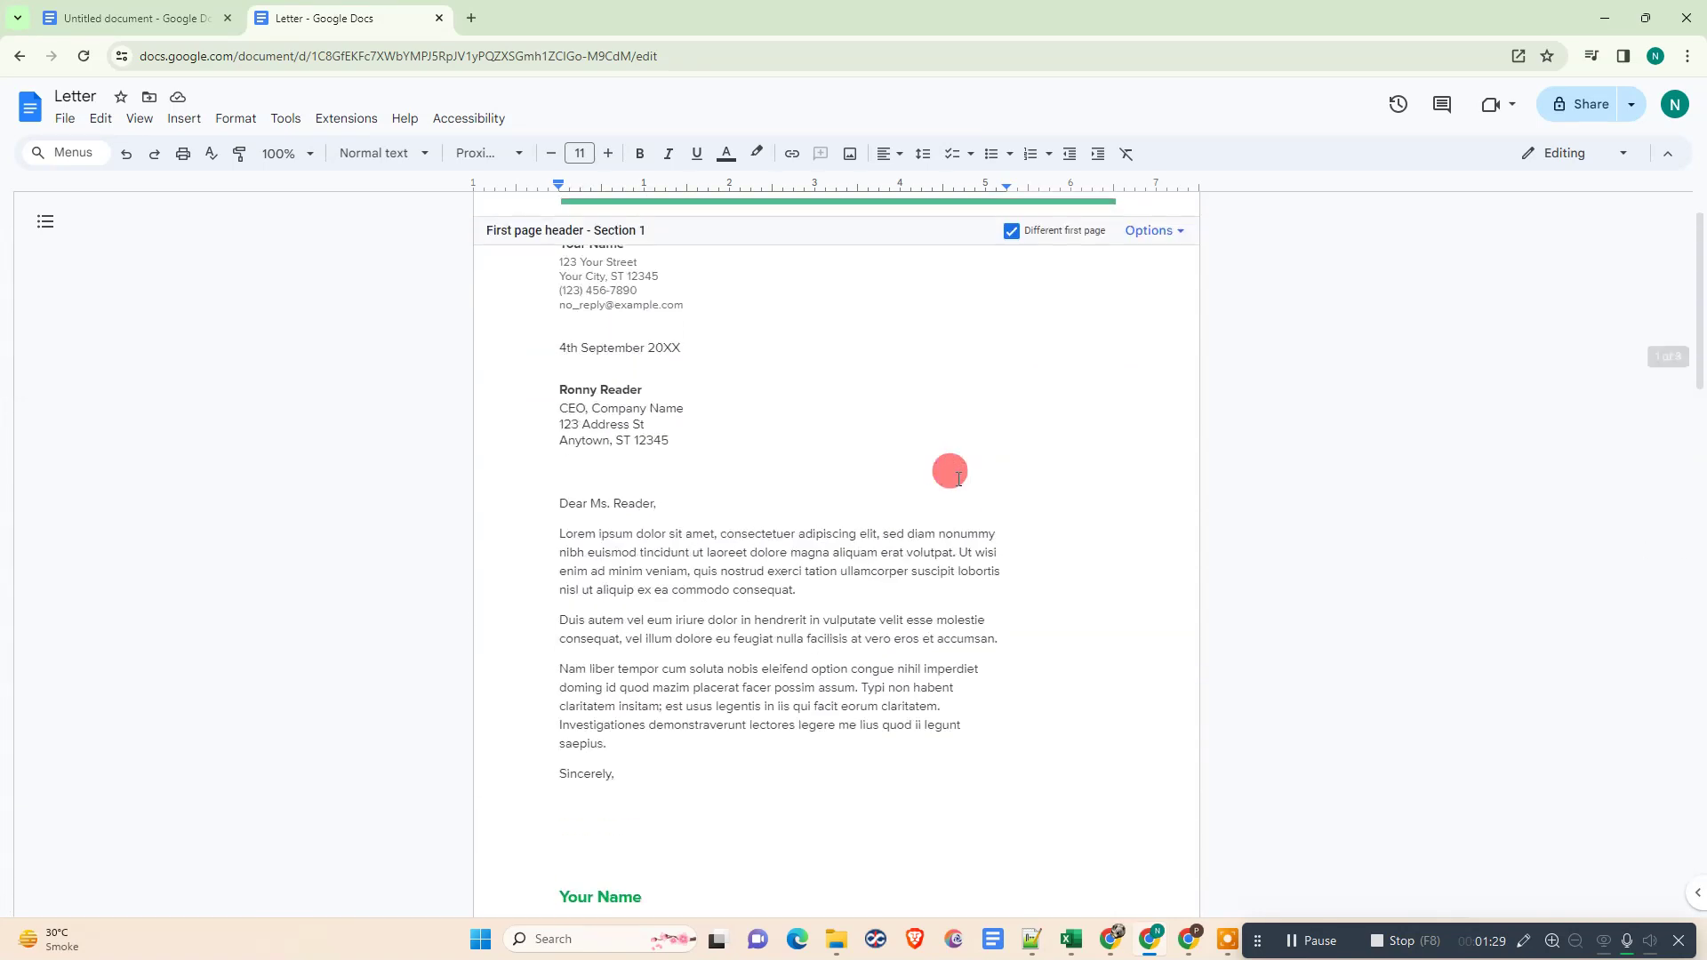
pyautogui.scroll(-1, 950, 473)
pyautogui.scroll(2, 949, 472)
pyautogui.click(1037, 425)
pyautogui.scroll(-10, 1029, 420)
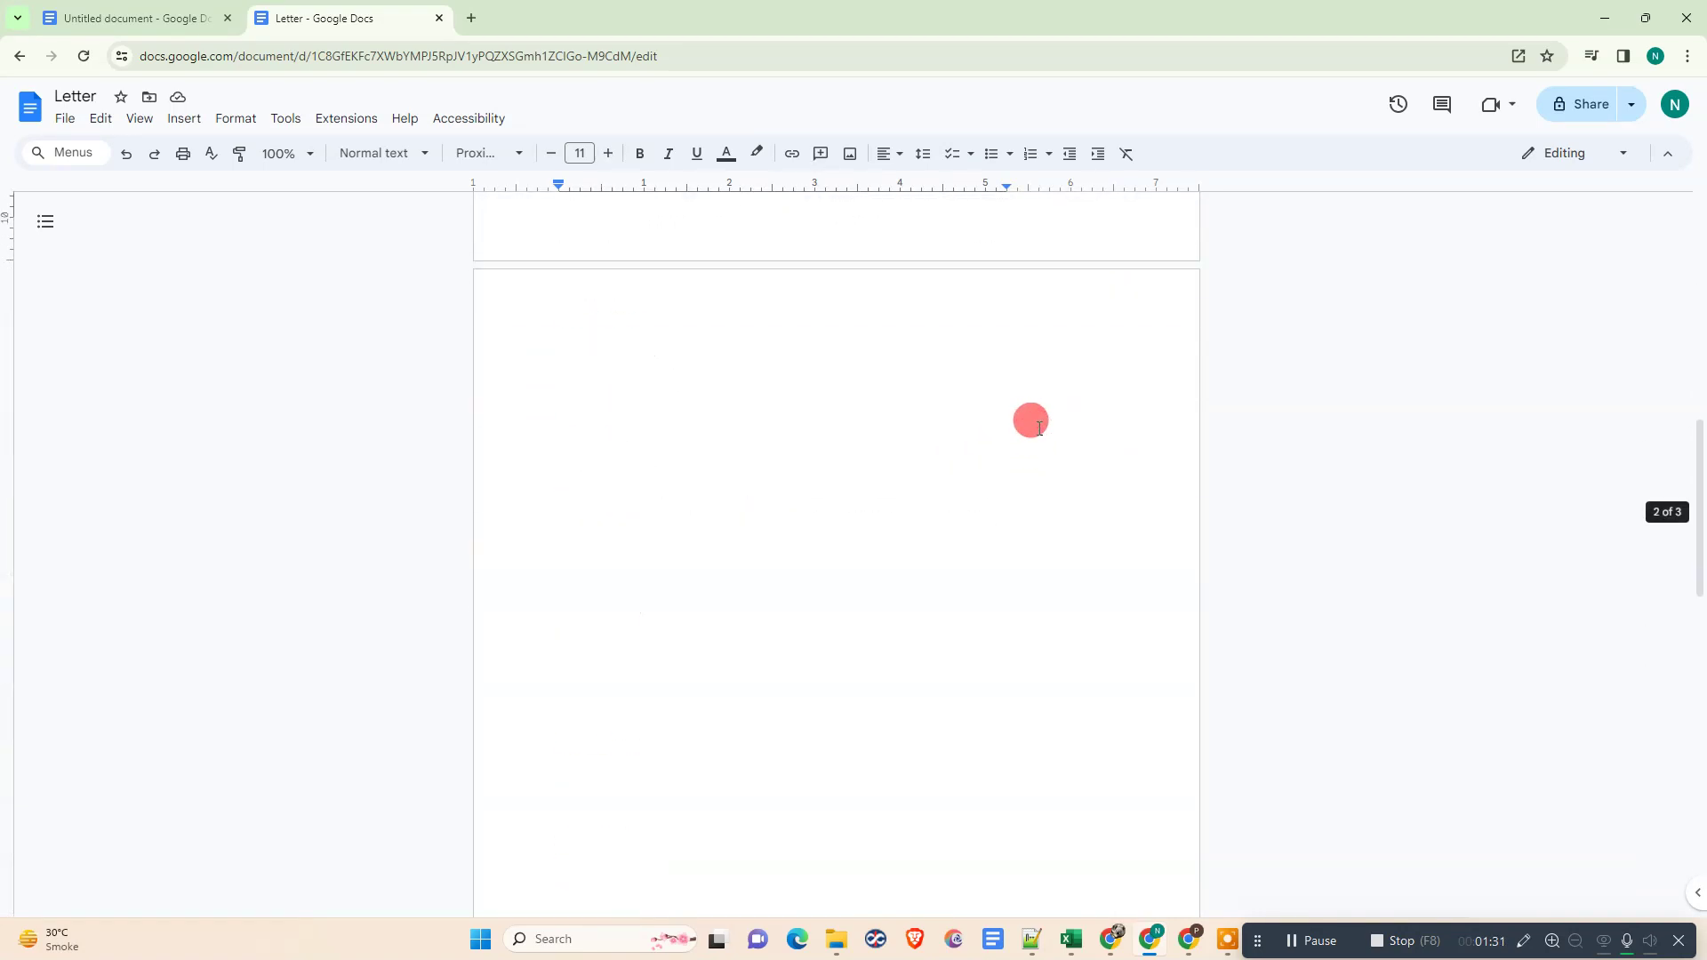
pyautogui.click(759, 442)
pyautogui.scroll(3, 1032, 396)
pyautogui.scroll(7, 1035, 410)
pyautogui.scroll(-4, 1027, 403)
pyautogui.scroll(1, 899, 400)
pyautogui.scroll(2, 773, 520)
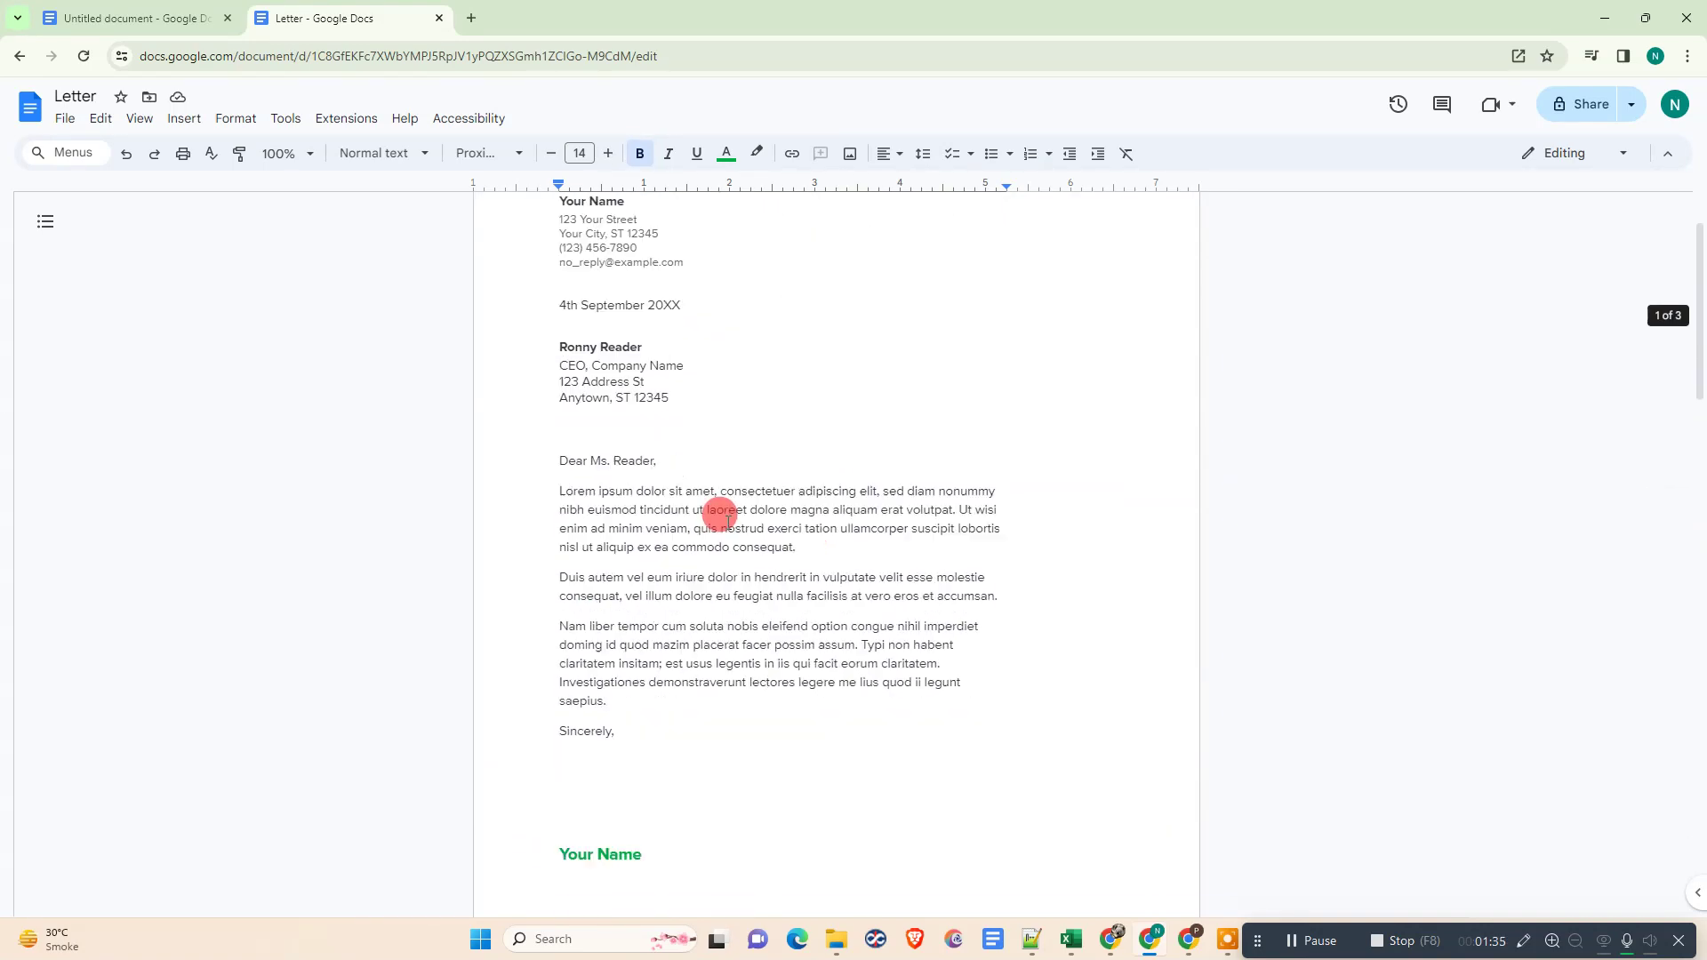
pyautogui.scroll(-4, 716, 507)
pyautogui.click(656, 377)
pyautogui.scroll(2, 808, 442)
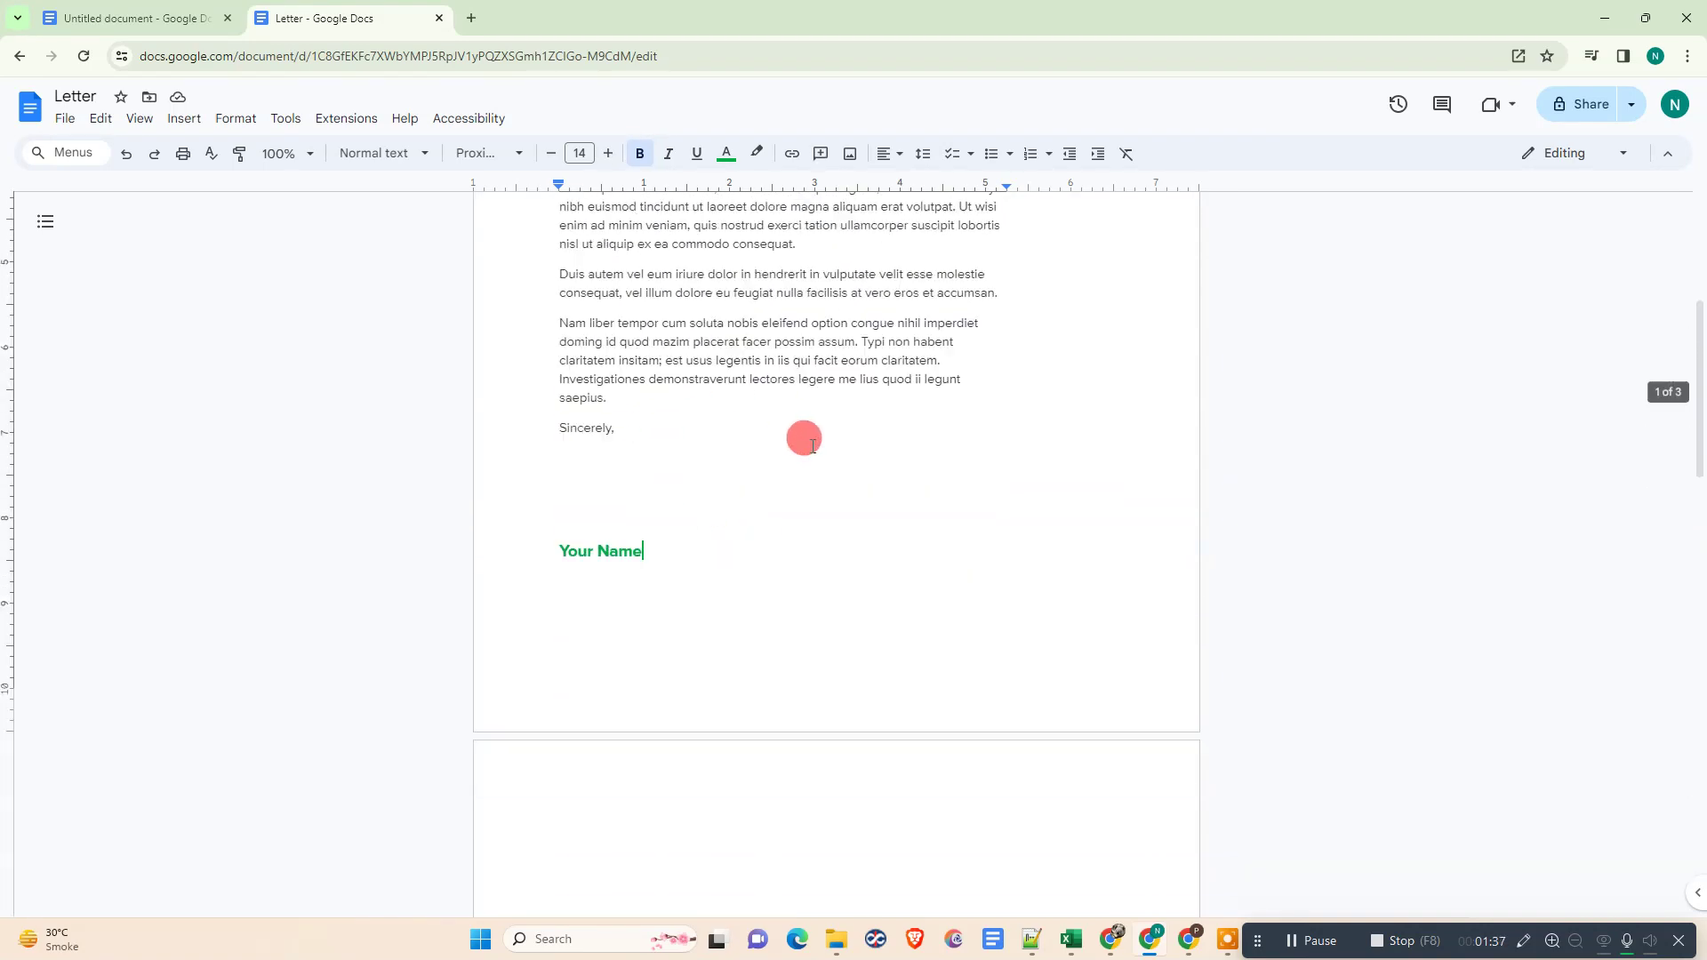
pyautogui.scroll(3, 746, 518)
pyautogui.scroll(2, 747, 521)
pyautogui.scroll(-3, 774, 514)
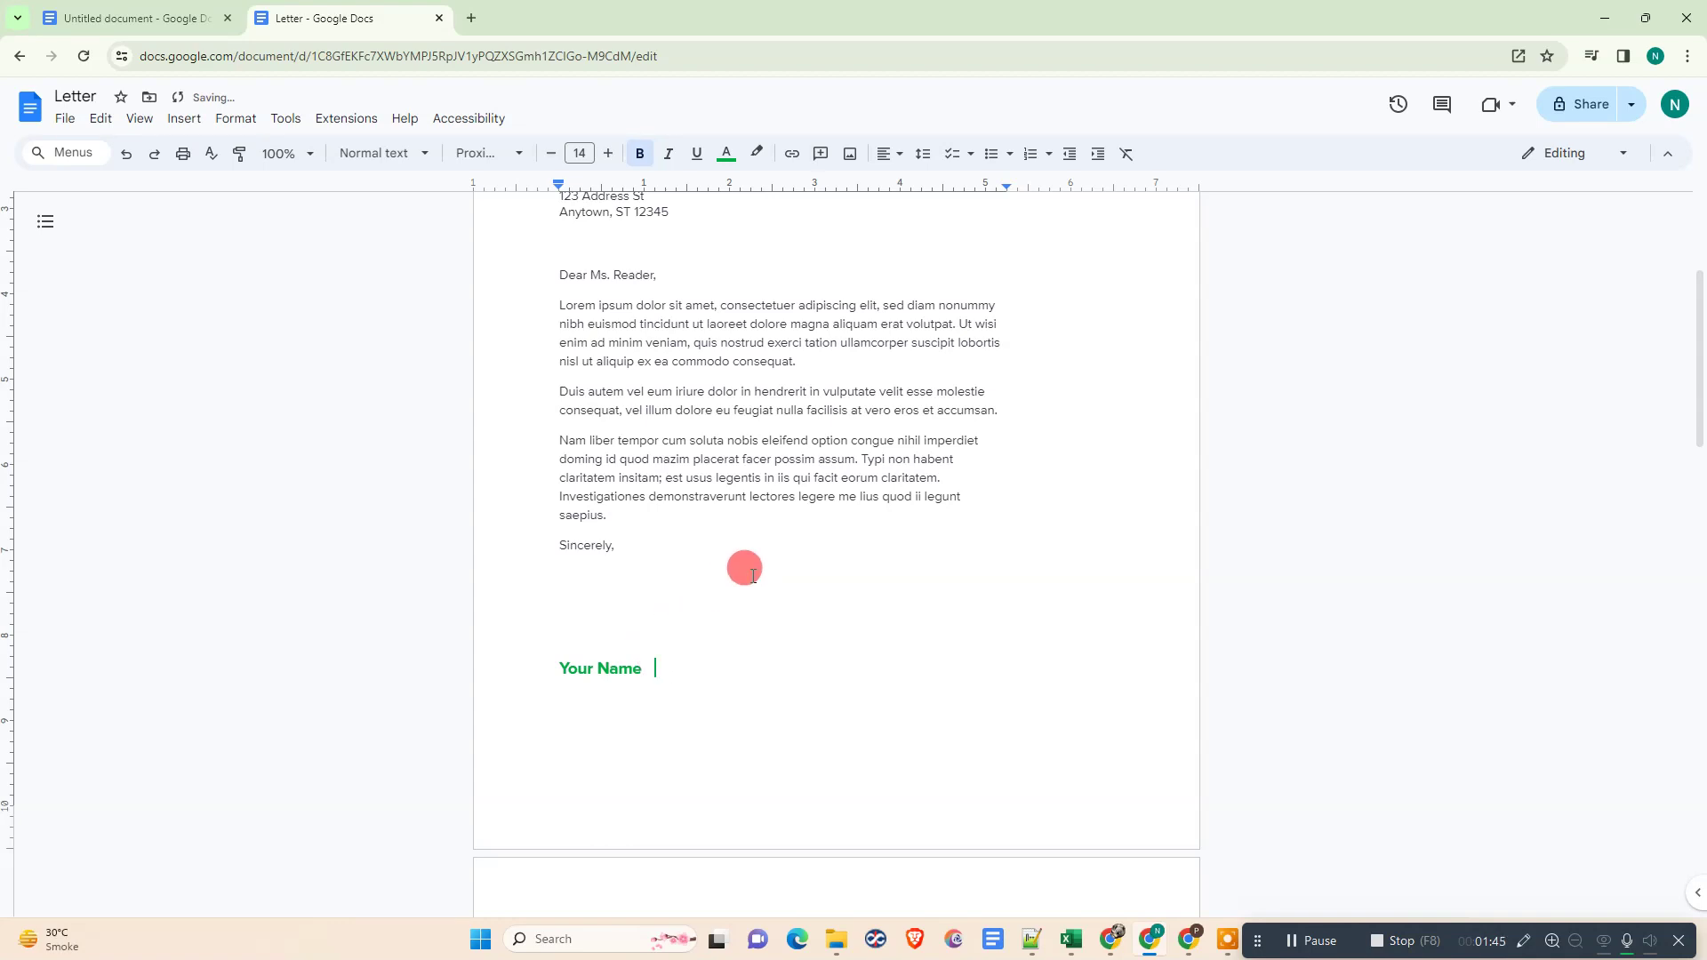
pyautogui.click(183, 117)
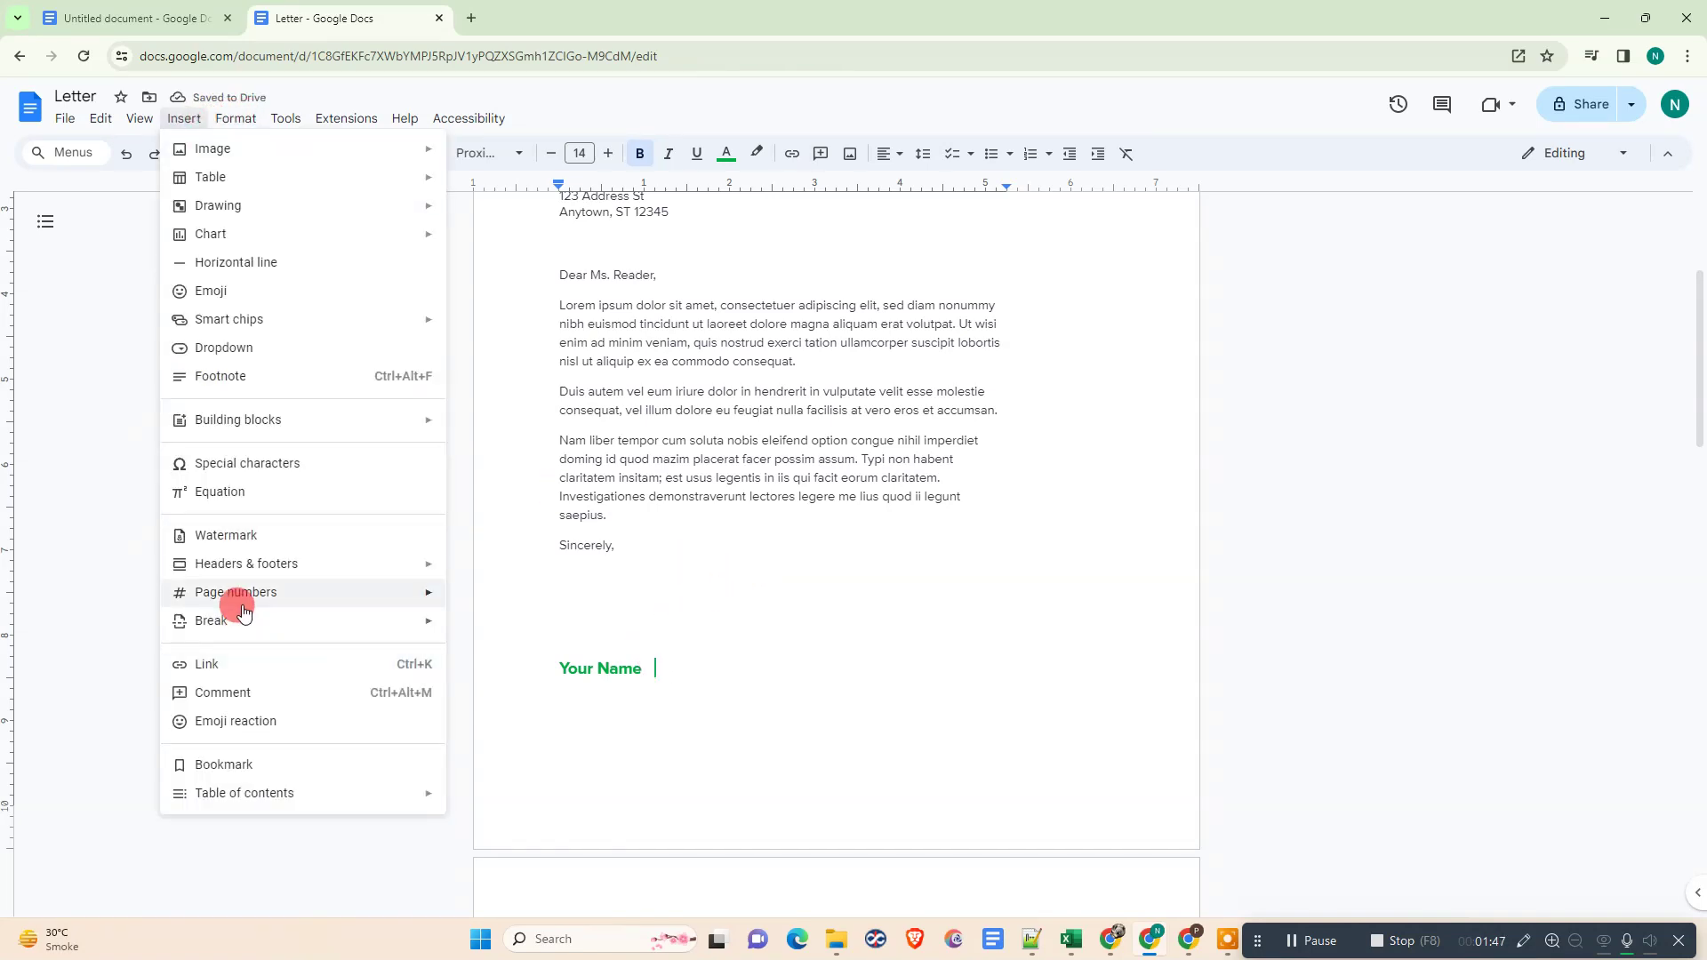
pyautogui.moveTo(212, 621)
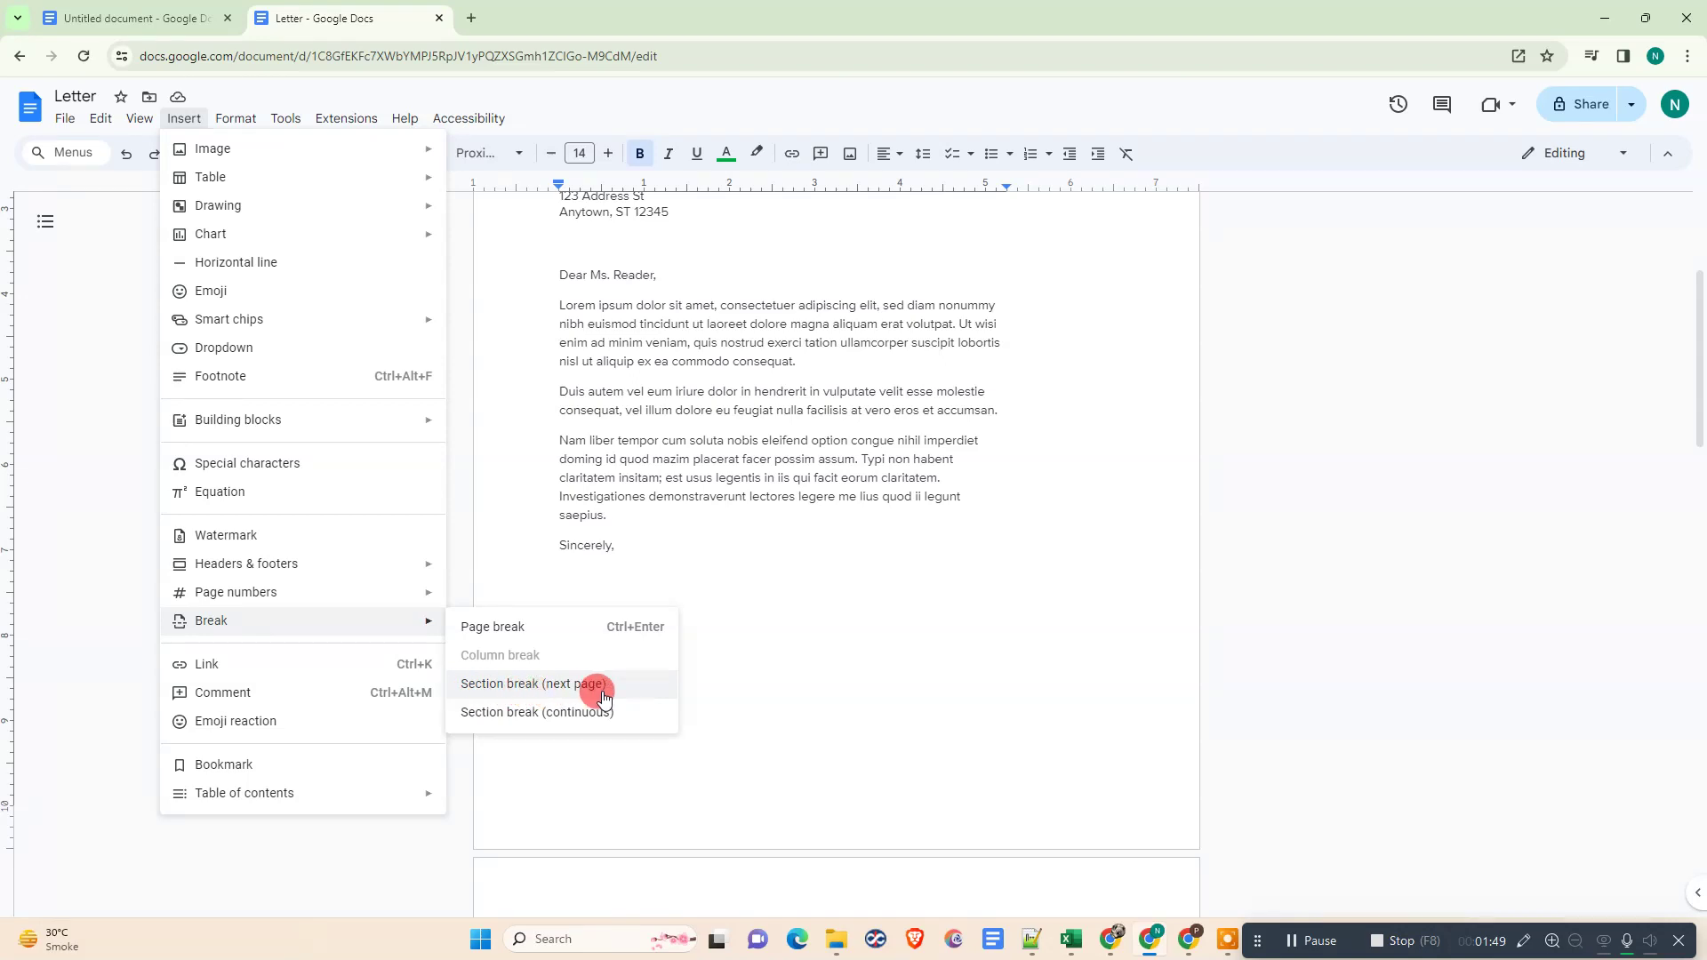
# Step: Insert a next-page section break after the signature, leaving the caret on the new blank page
pyautogui.click(603, 684)
pyautogui.scroll(-3, 934, 535)
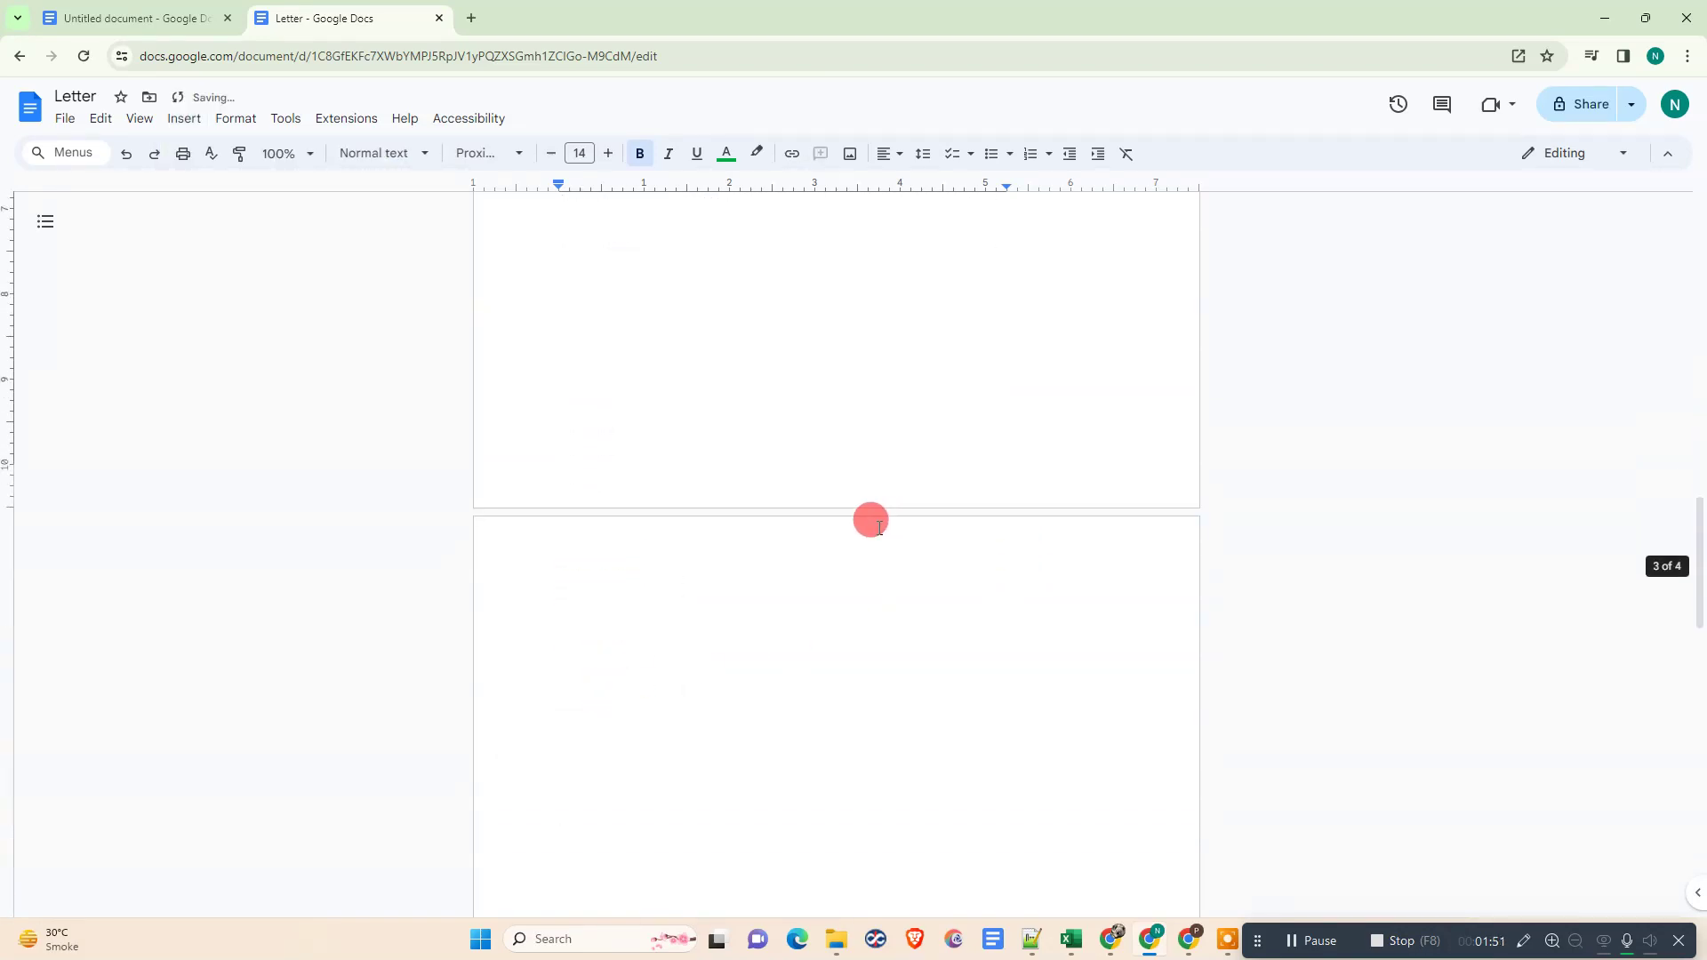
pyautogui.hotkey('ctrl', '-')
pyautogui.hotkey('ctrl', '-')
pyautogui.hotkey('ctrl', '-')
pyautogui.scroll(5, 873, 527)
pyautogui.scroll(3, 873, 527)
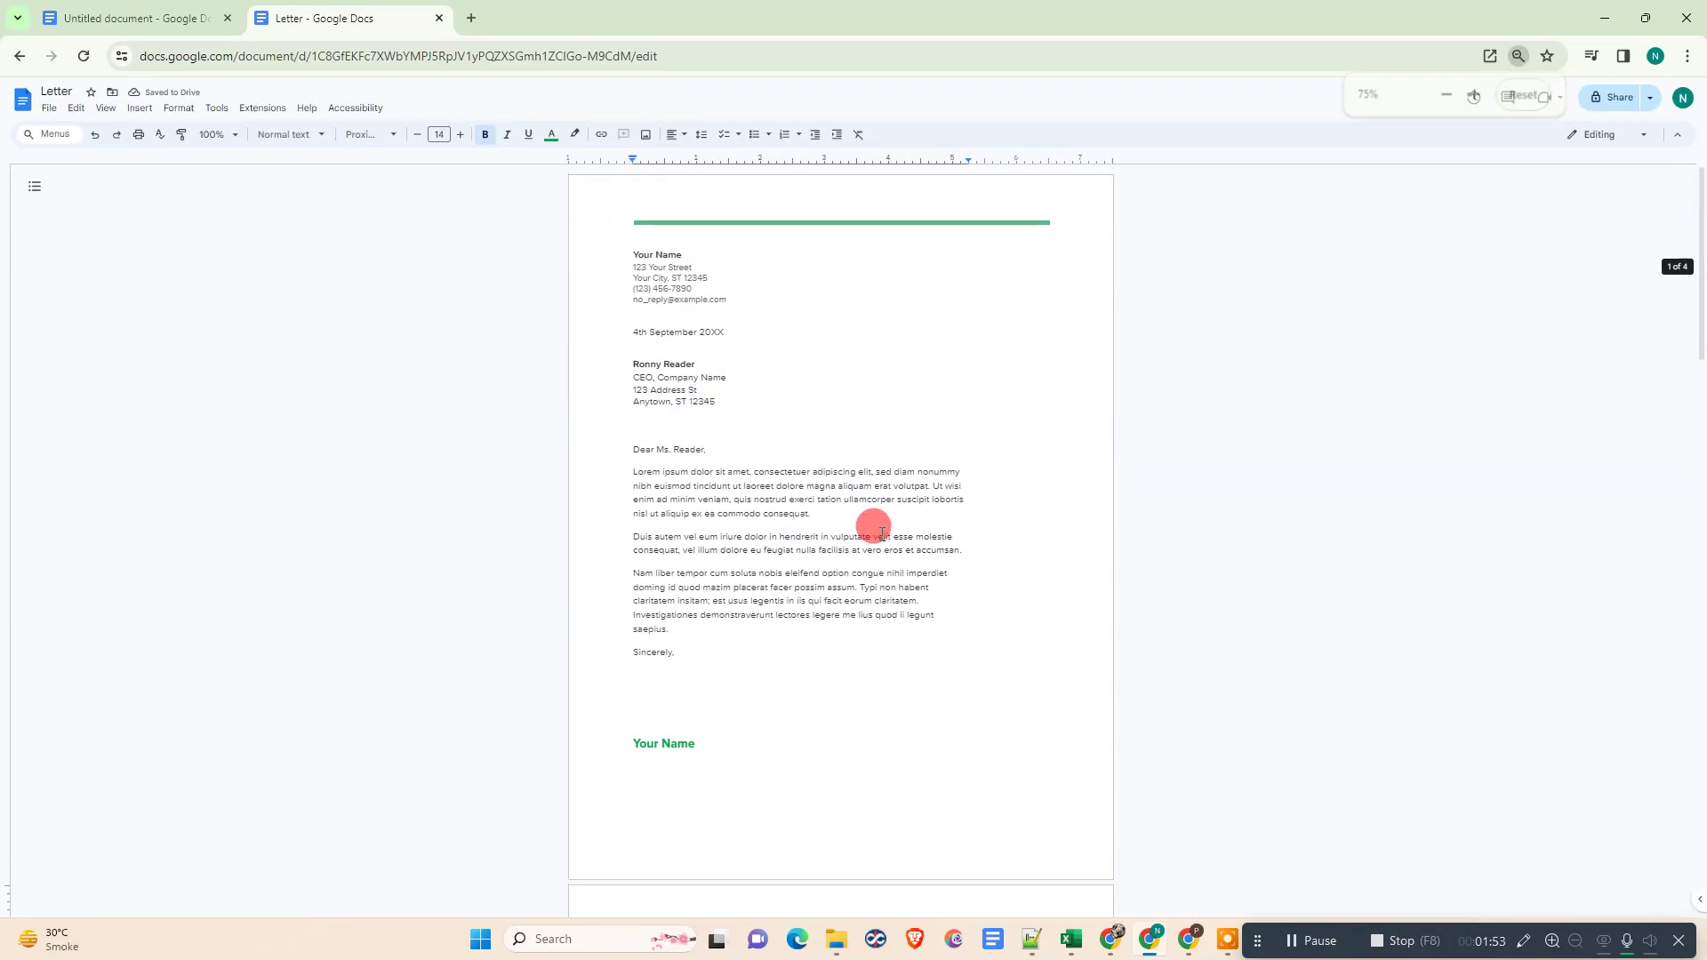
pyautogui.scroll(-8, 800, 514)
pyautogui.click(682, 498)
pyautogui.scroll(-1, 667, 667)
pyautogui.scroll(3, 653, 534)
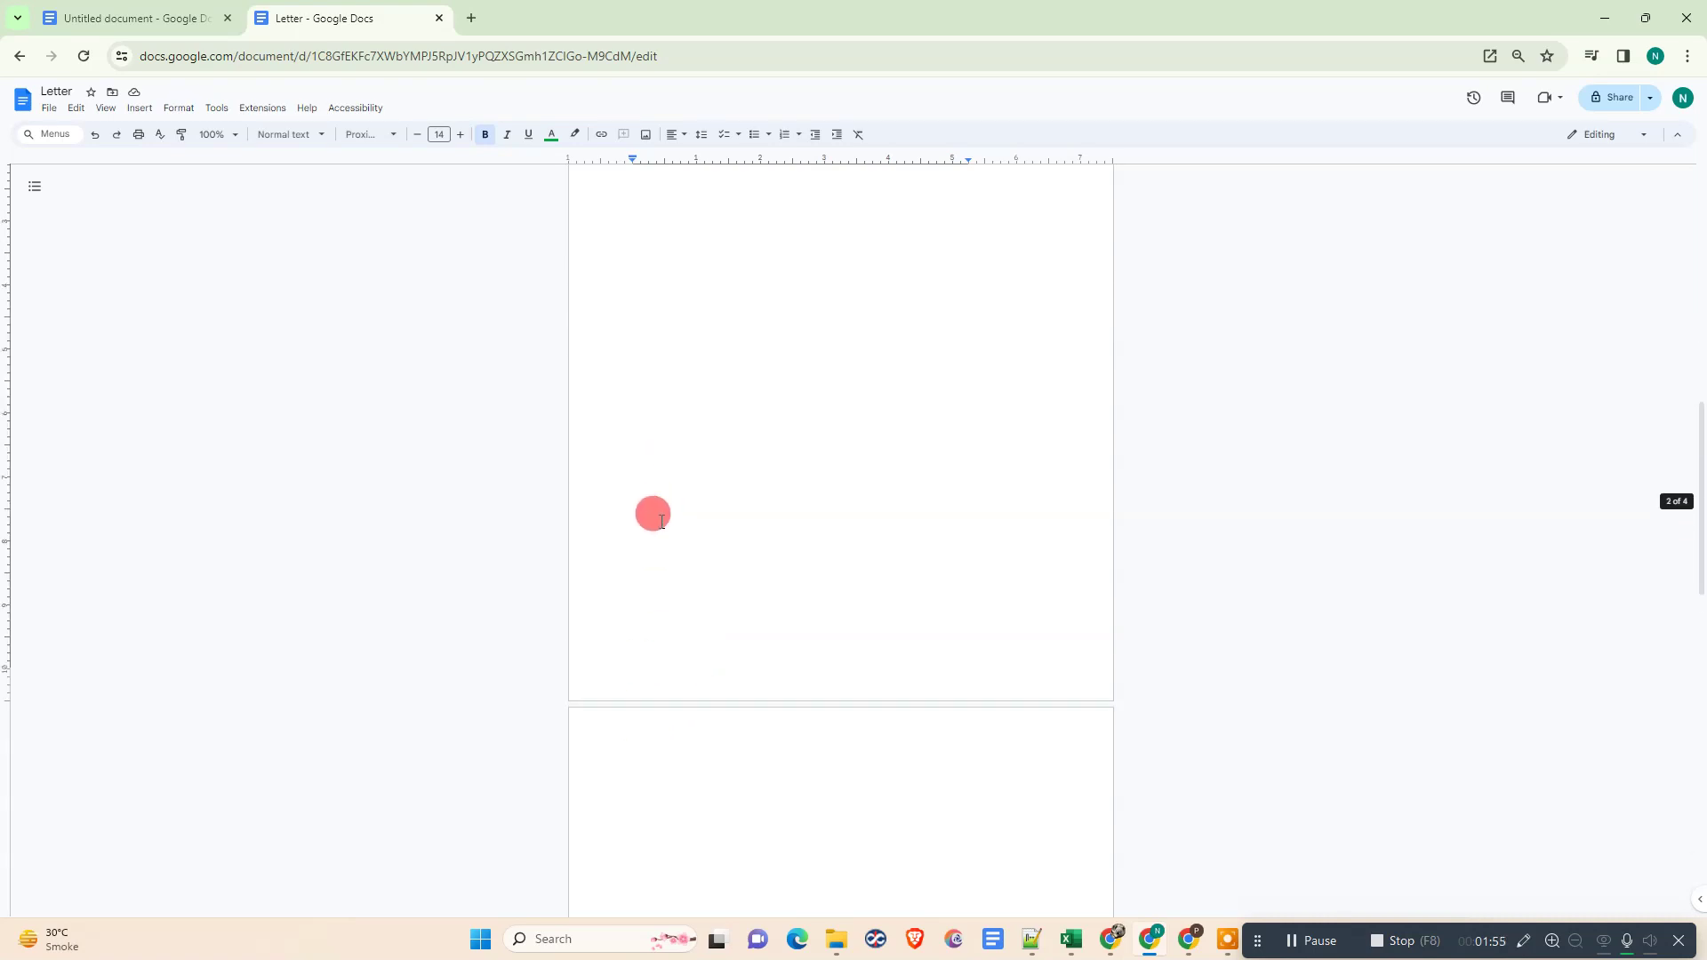
pyautogui.scroll(1, 656, 610)
pyautogui.click(663, 748)
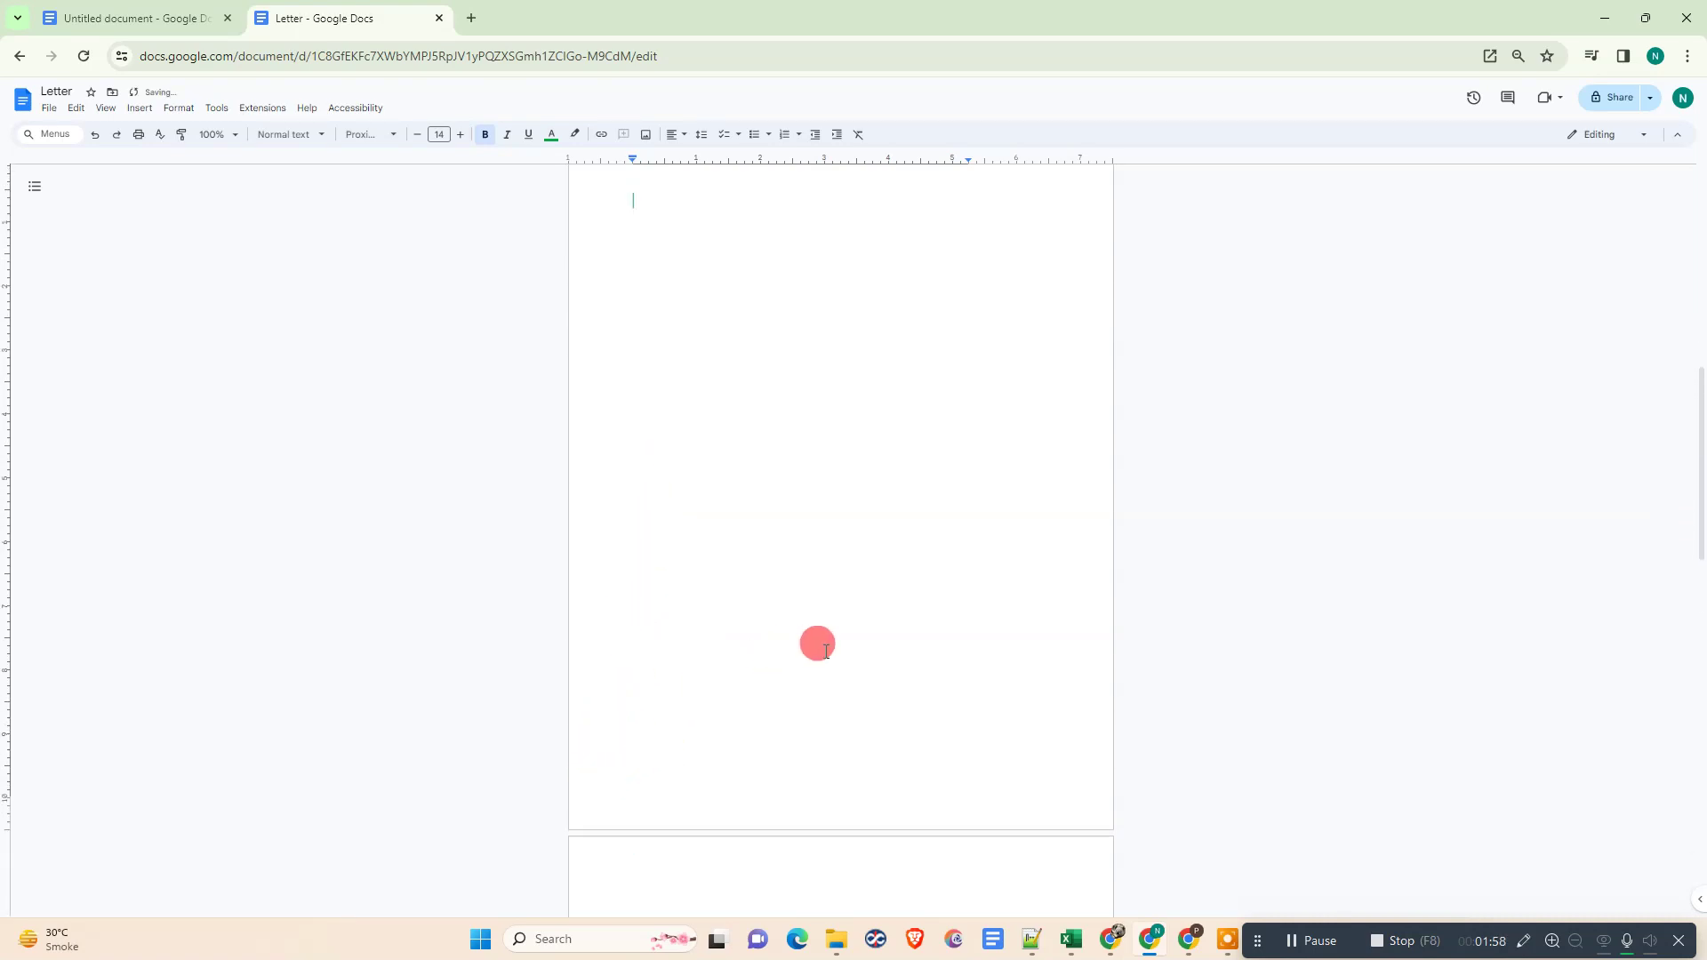
pyautogui.scroll(4, 826, 648)
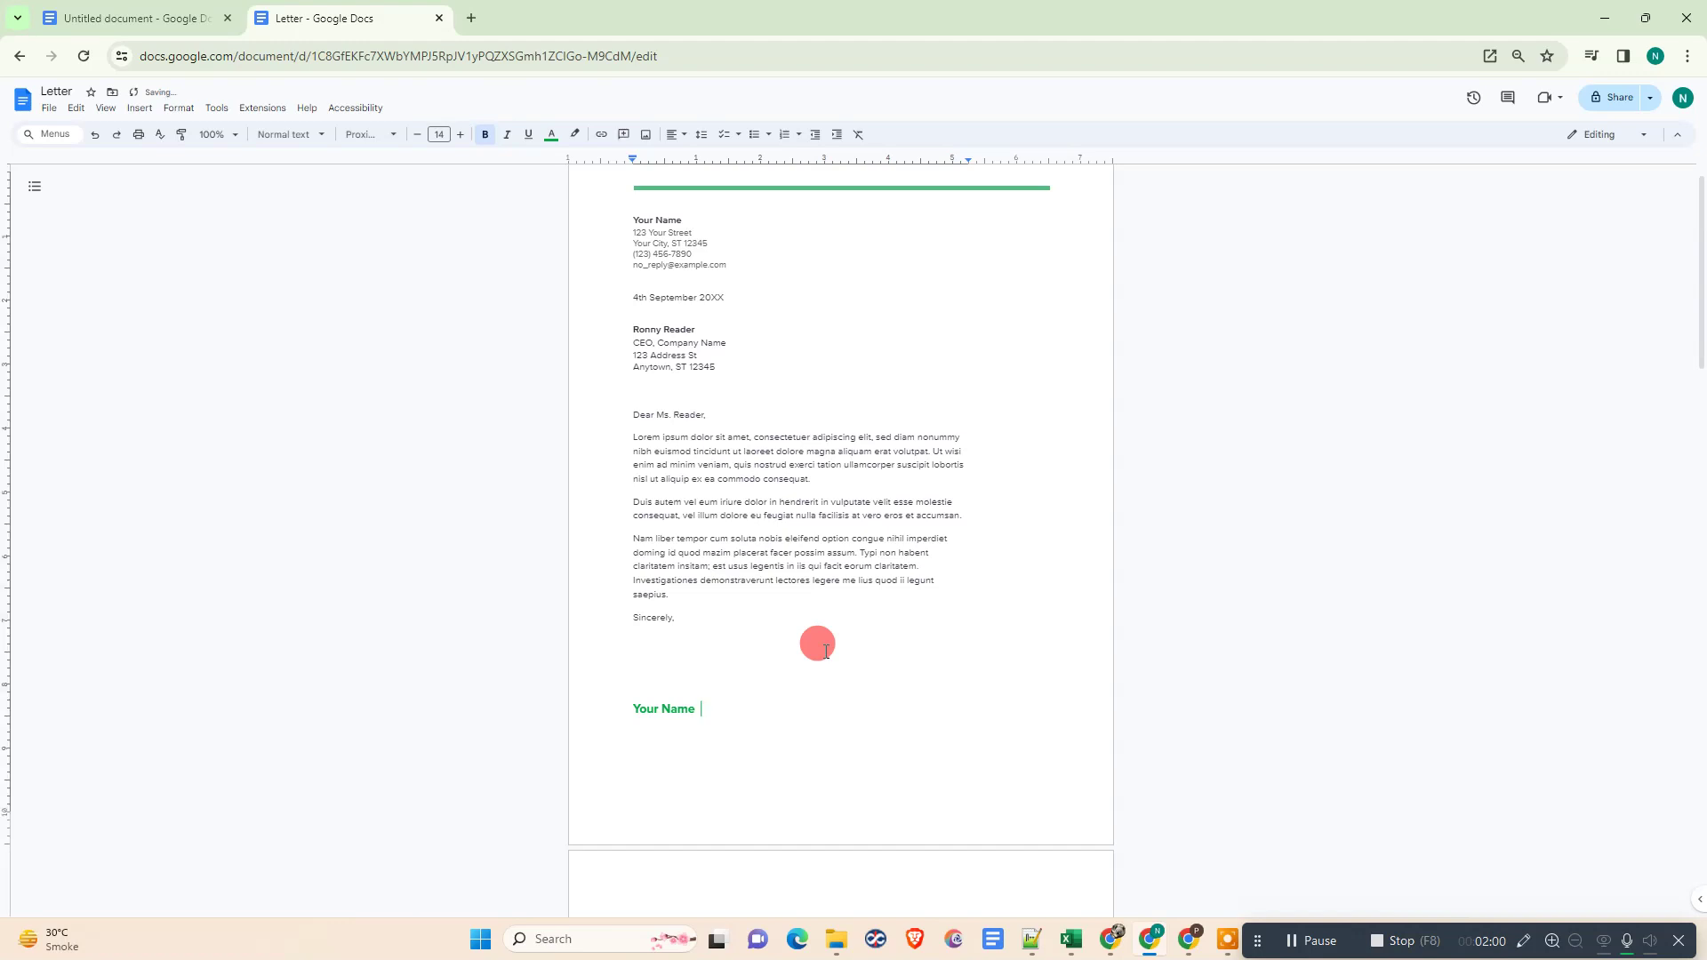
pyautogui.scroll(-3, 814, 628)
# Step: Paste a copy of the letter after the signature with Ctrl+V
pyautogui.click(590, 475)
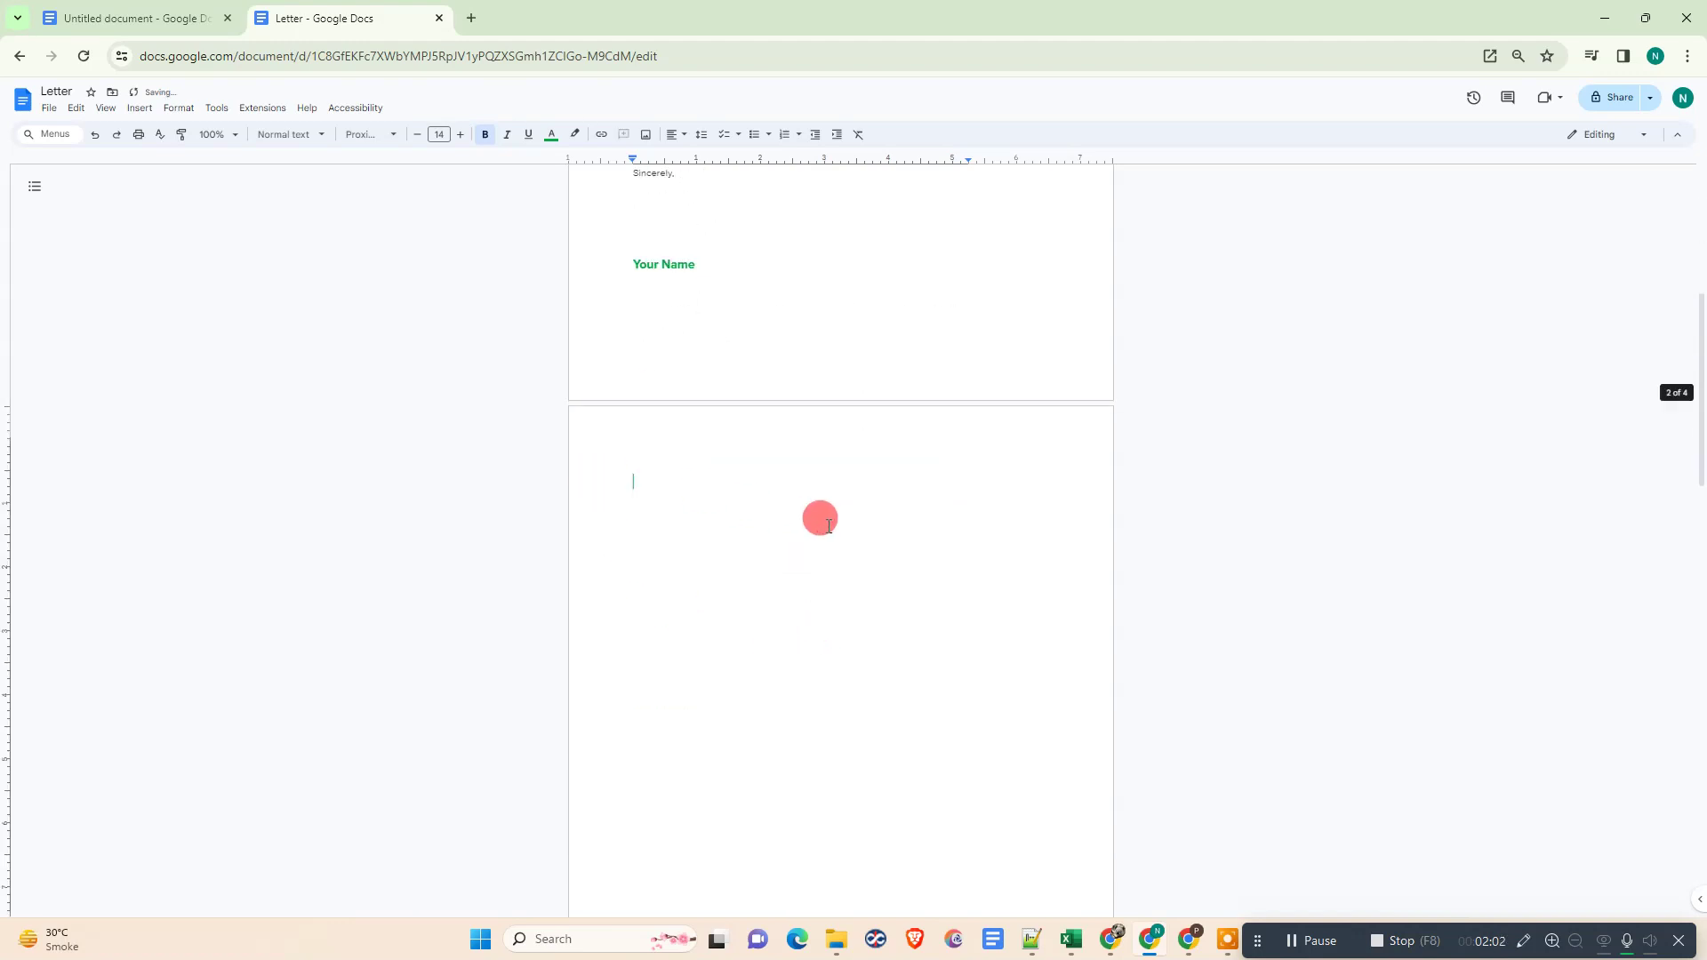
pyautogui.press('BackSpace')
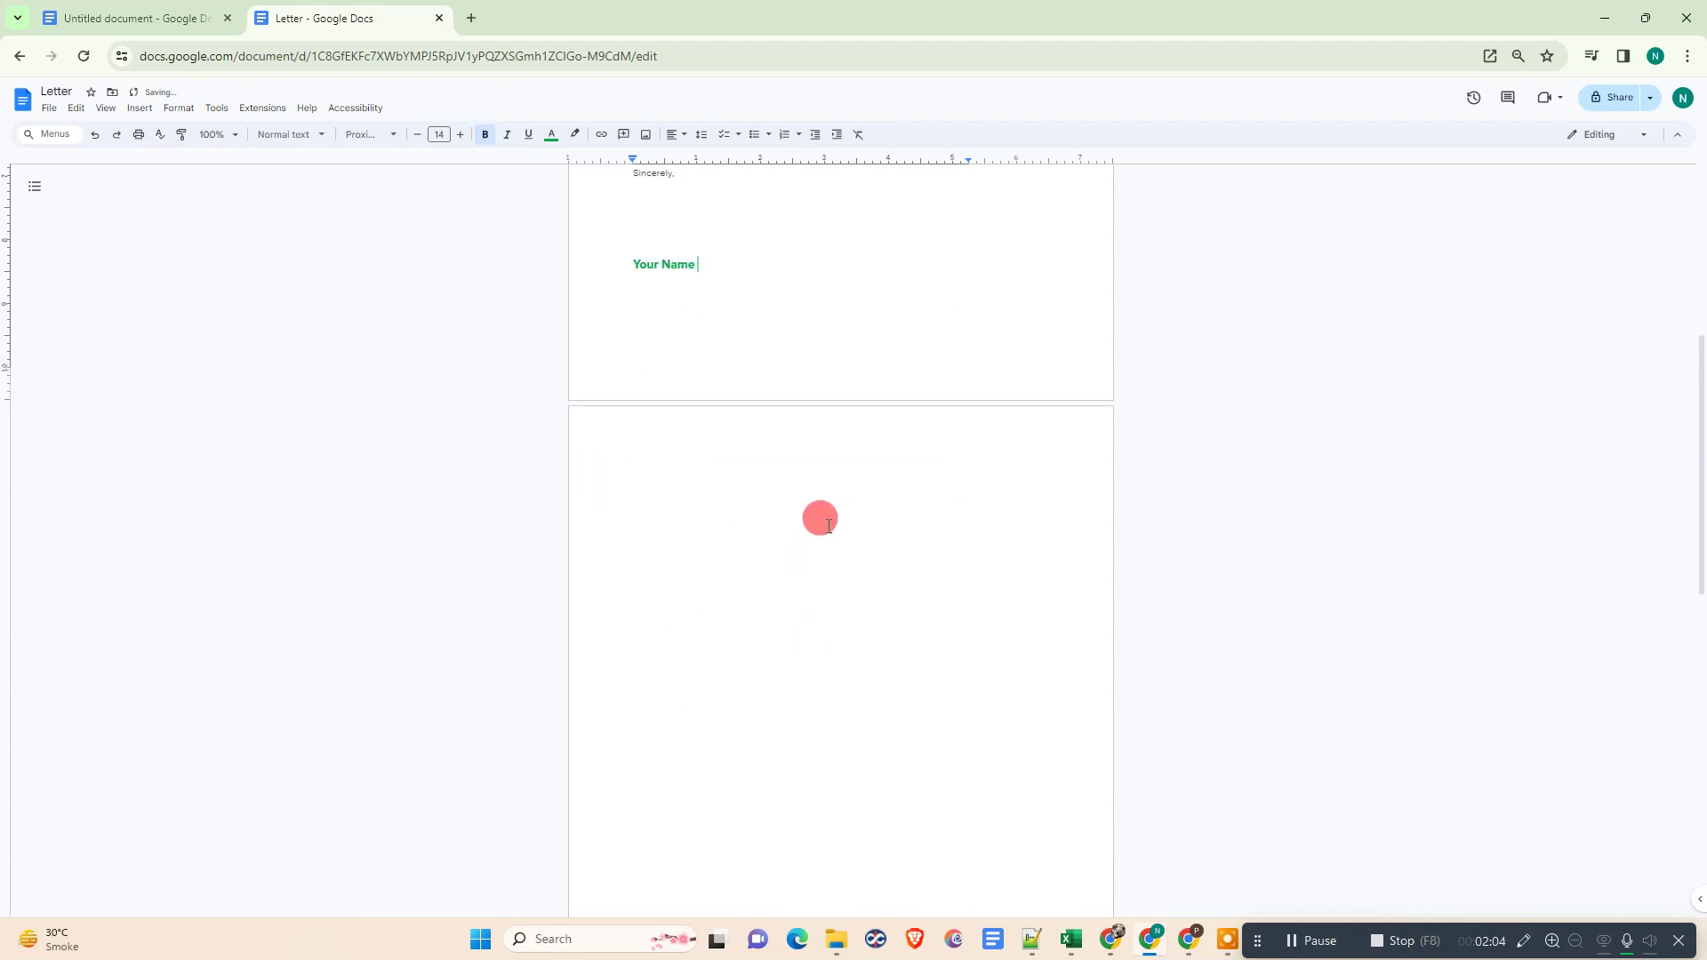
pyautogui.hotkey('ctrl', 'v')
pyautogui.scroll(4, 826, 525)
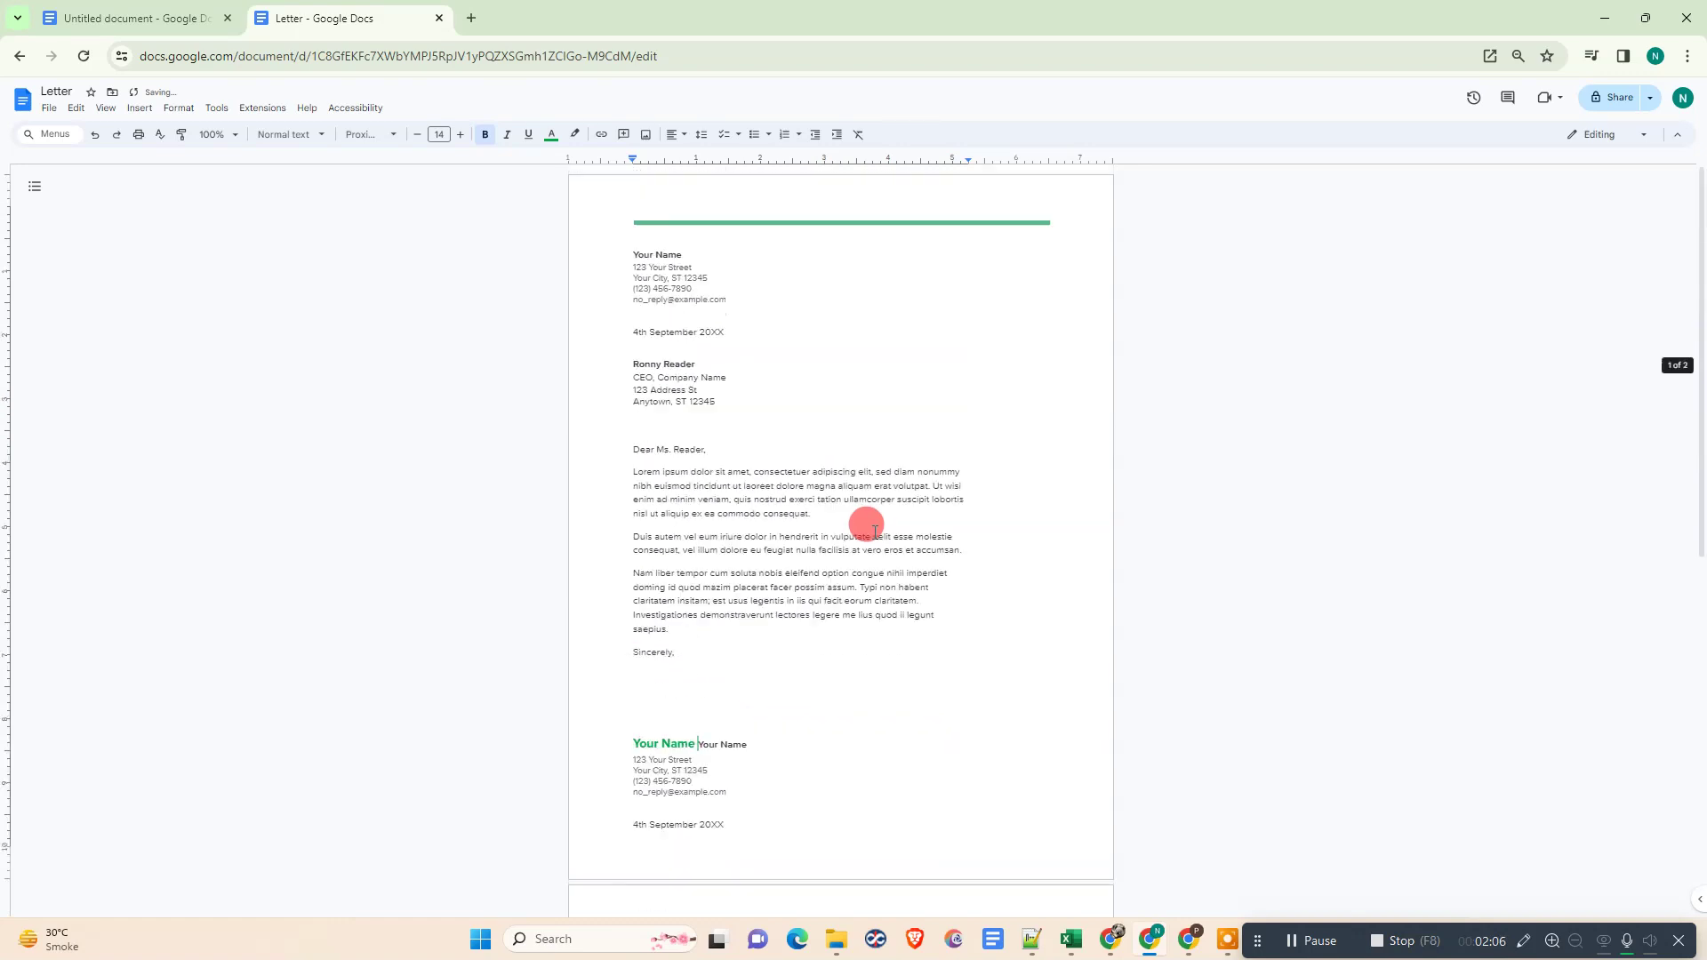
pyautogui.scroll(-5, 1071, 505)
pyautogui.hotkey('ctrl', 'v')
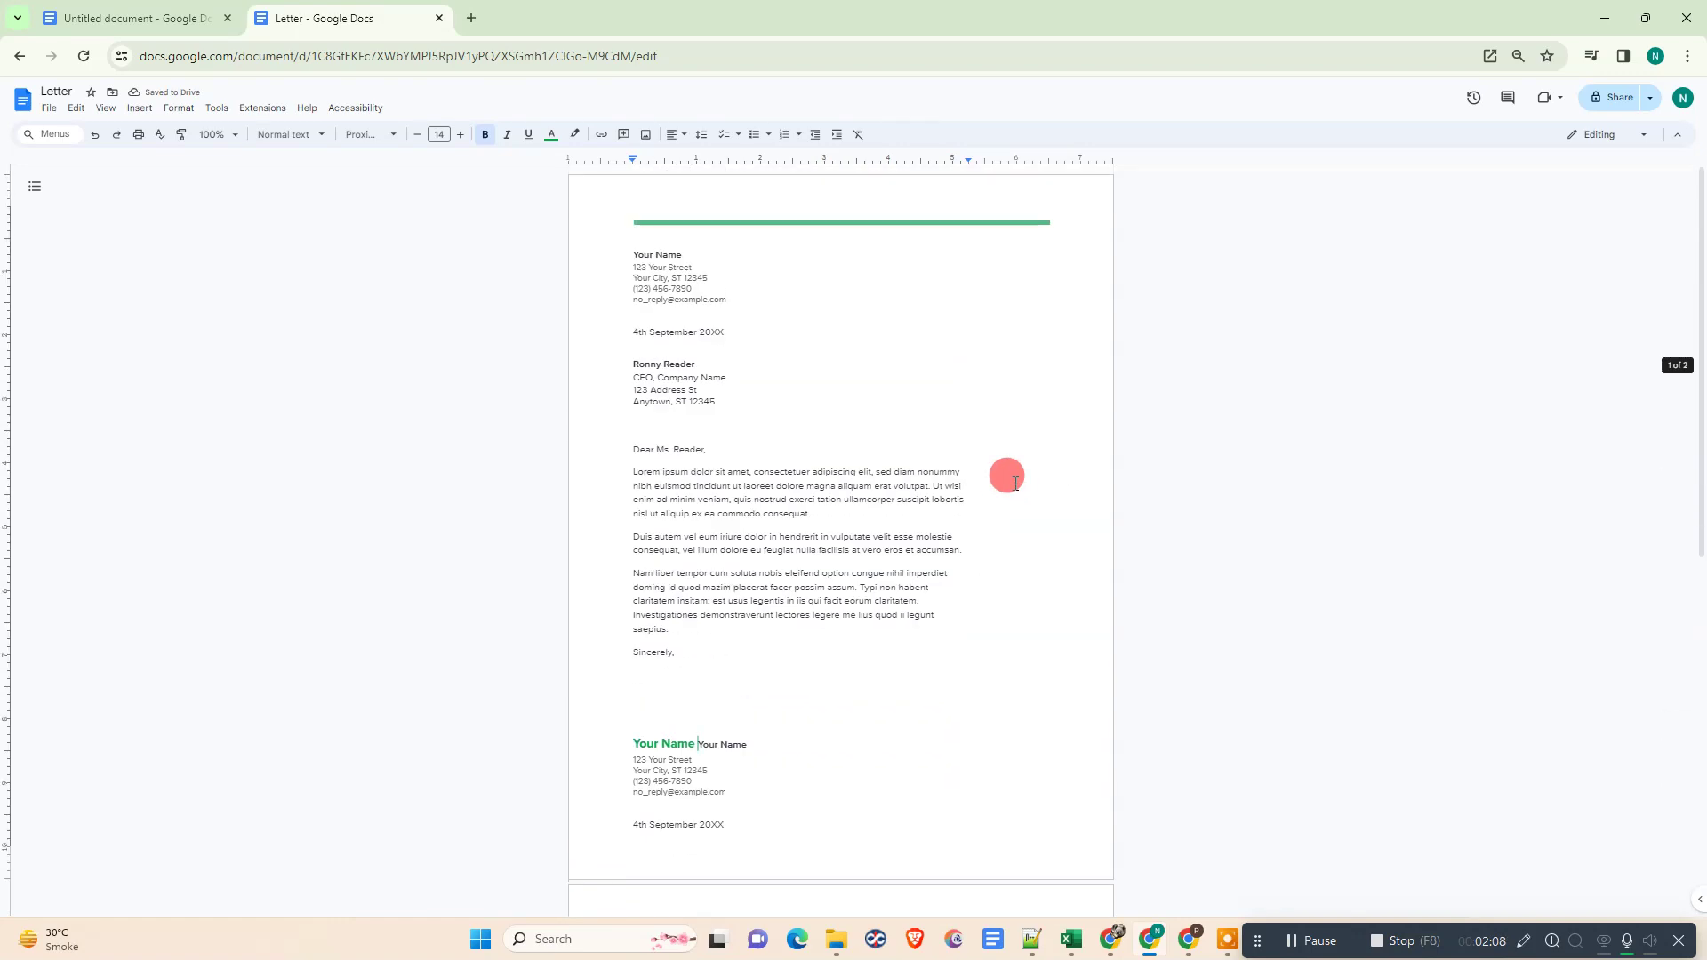
pyautogui.scroll(-4, 1018, 469)
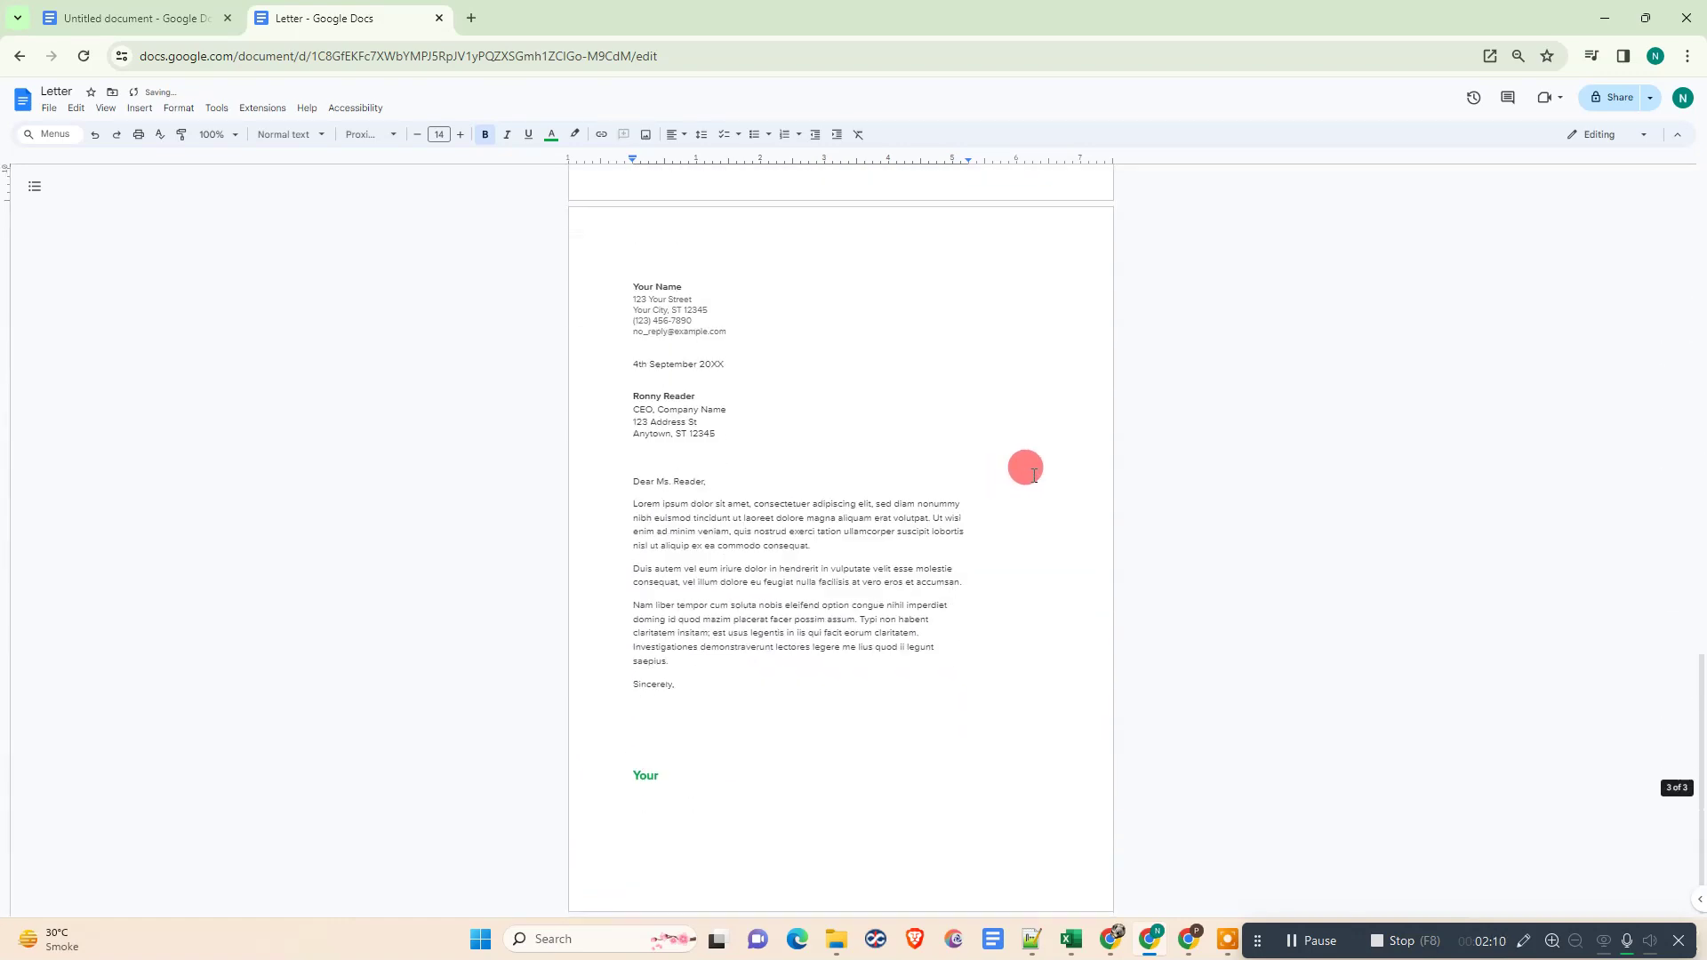
pyautogui.scroll(1, 1102, 468)
pyautogui.scroll(3, 861, 374)
pyautogui.scroll(4, 812, 526)
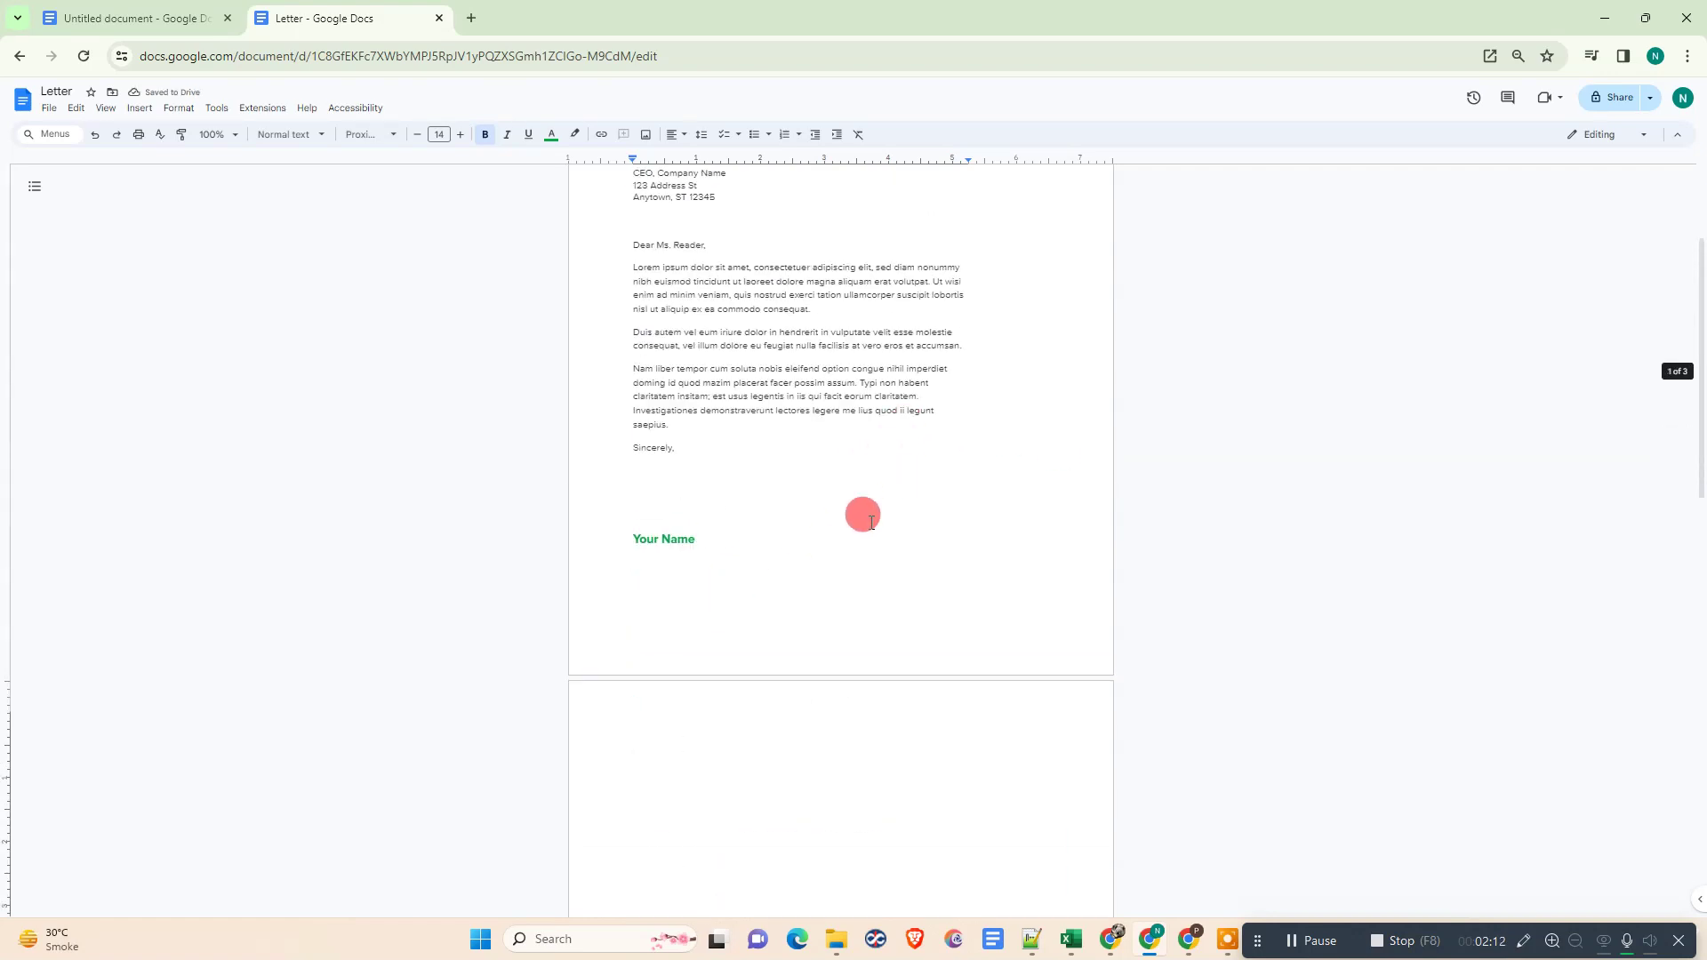
pyautogui.scroll(-3, 840, 512)
# Step: Select the empty top line of the blank second page and choose Delete from its right-click menu
pyautogui.click(203, 133)
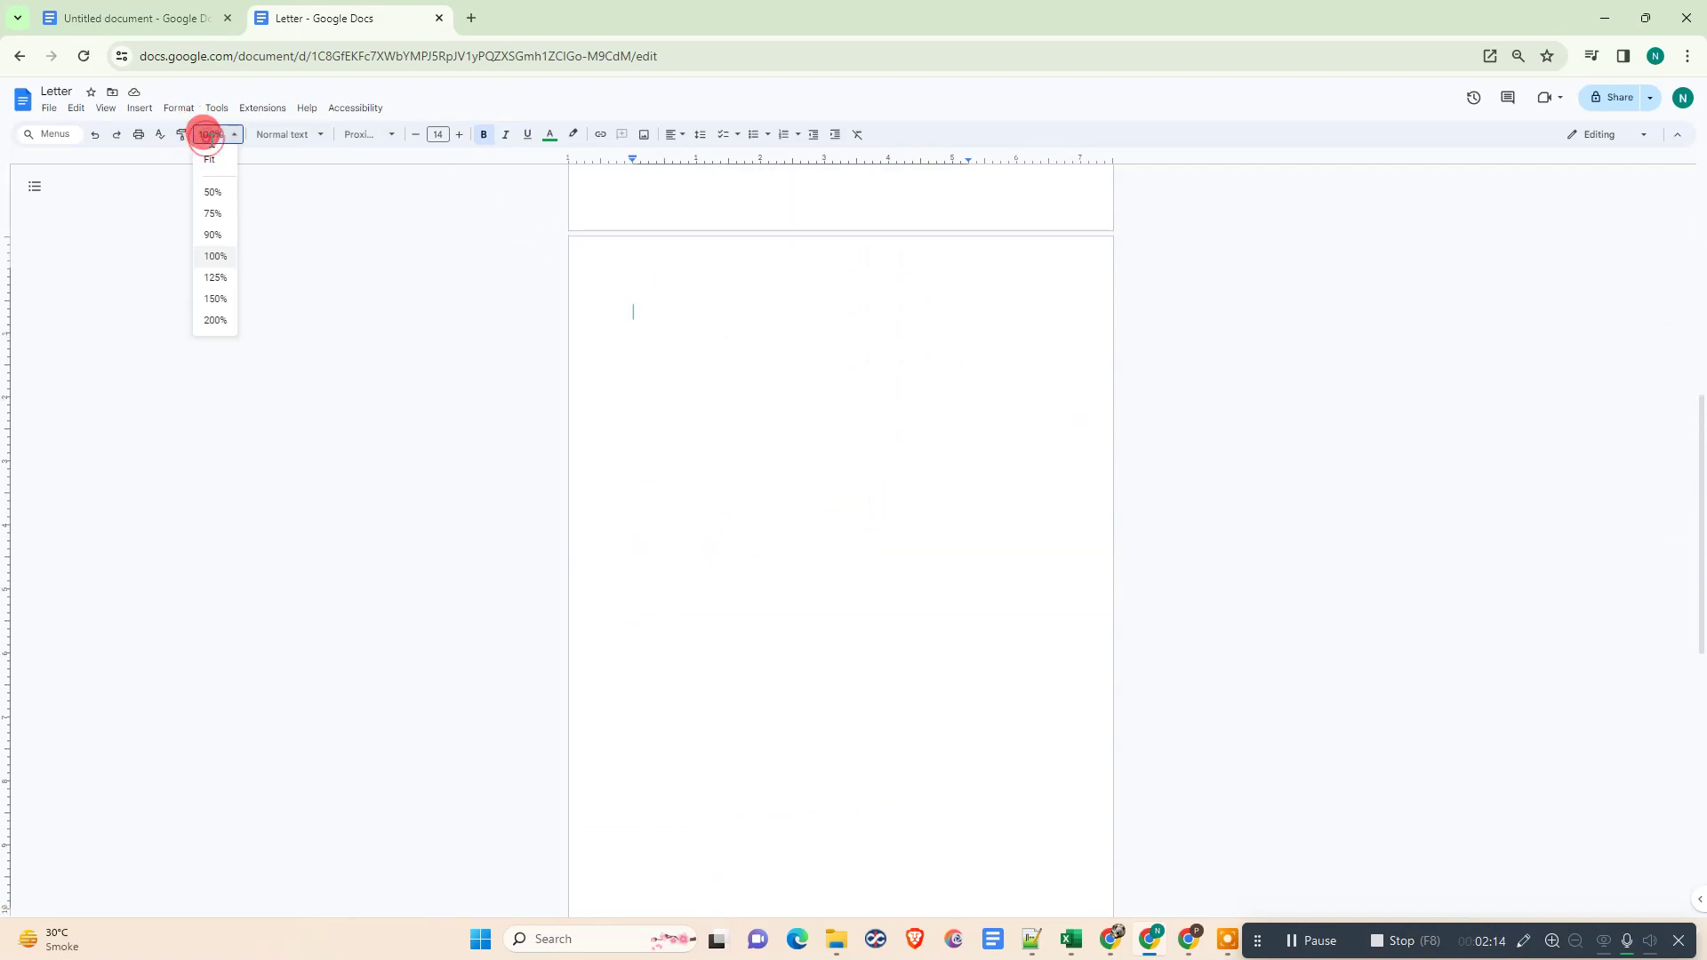
pyautogui.scroll(1, 994, 311)
pyautogui.scroll(1, 994, 311)
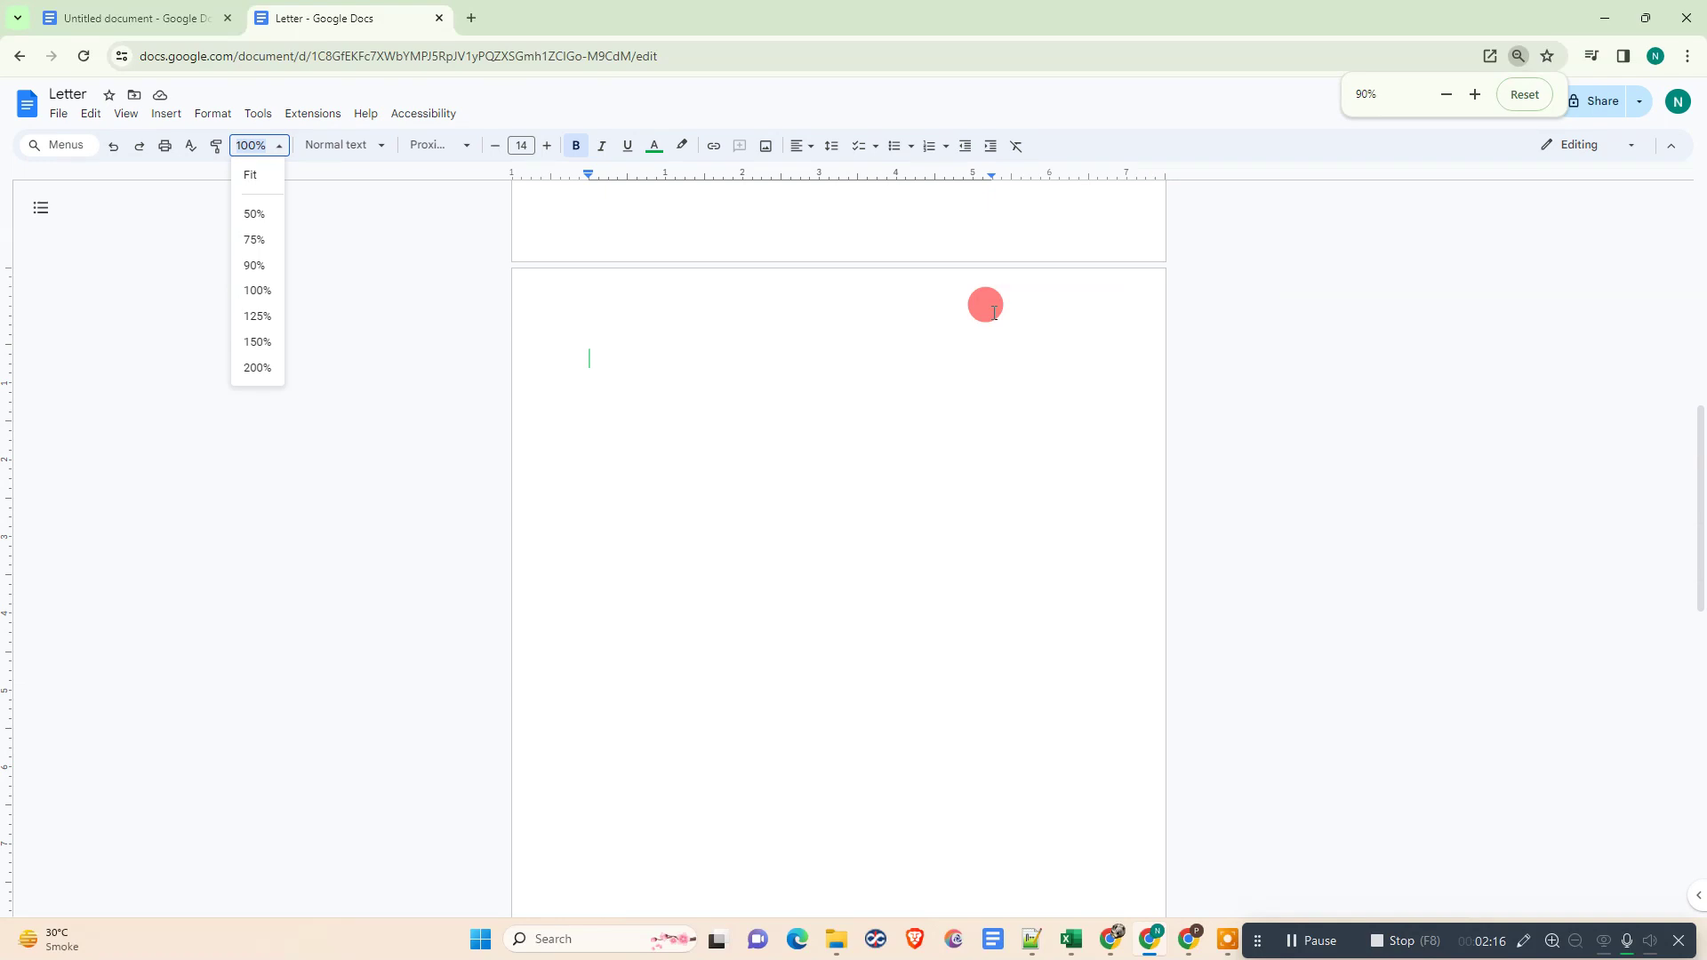
pyautogui.scroll(1, 994, 311)
pyautogui.scroll(2, 1038, 398)
pyautogui.scroll(3, 1047, 400)
pyautogui.scroll(-10, 1047, 400)
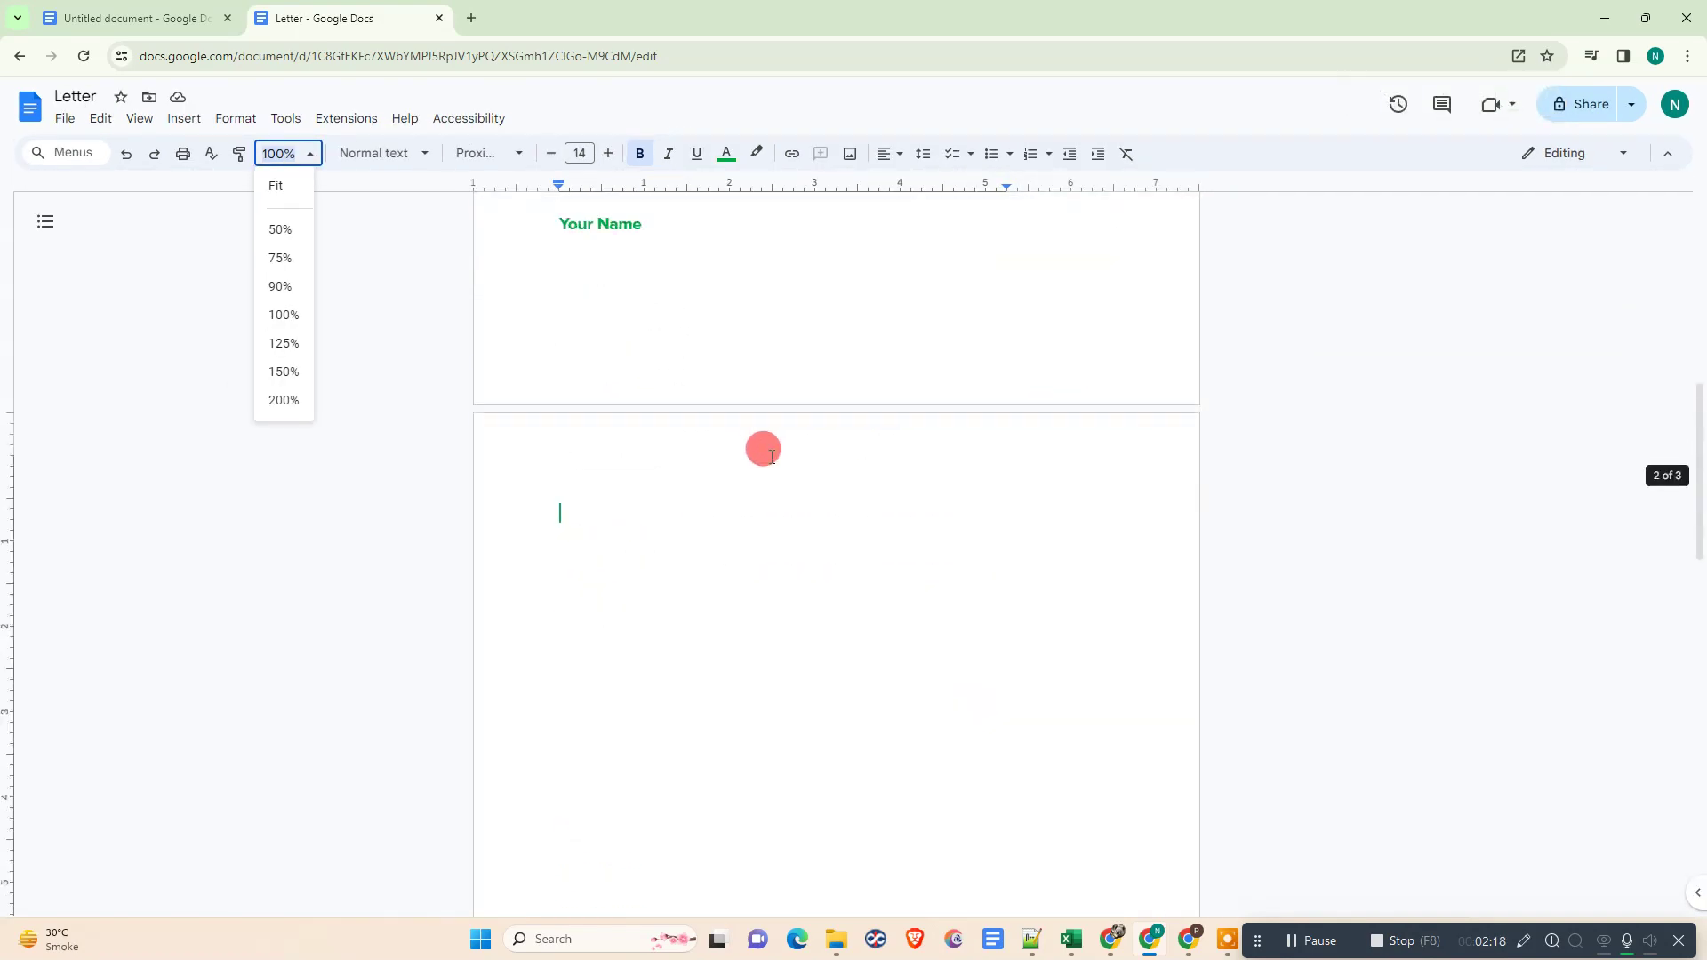
pyautogui.click(713, 454)
pyautogui.scroll(-2, 782, 626)
pyautogui.scroll(2, 788, 603)
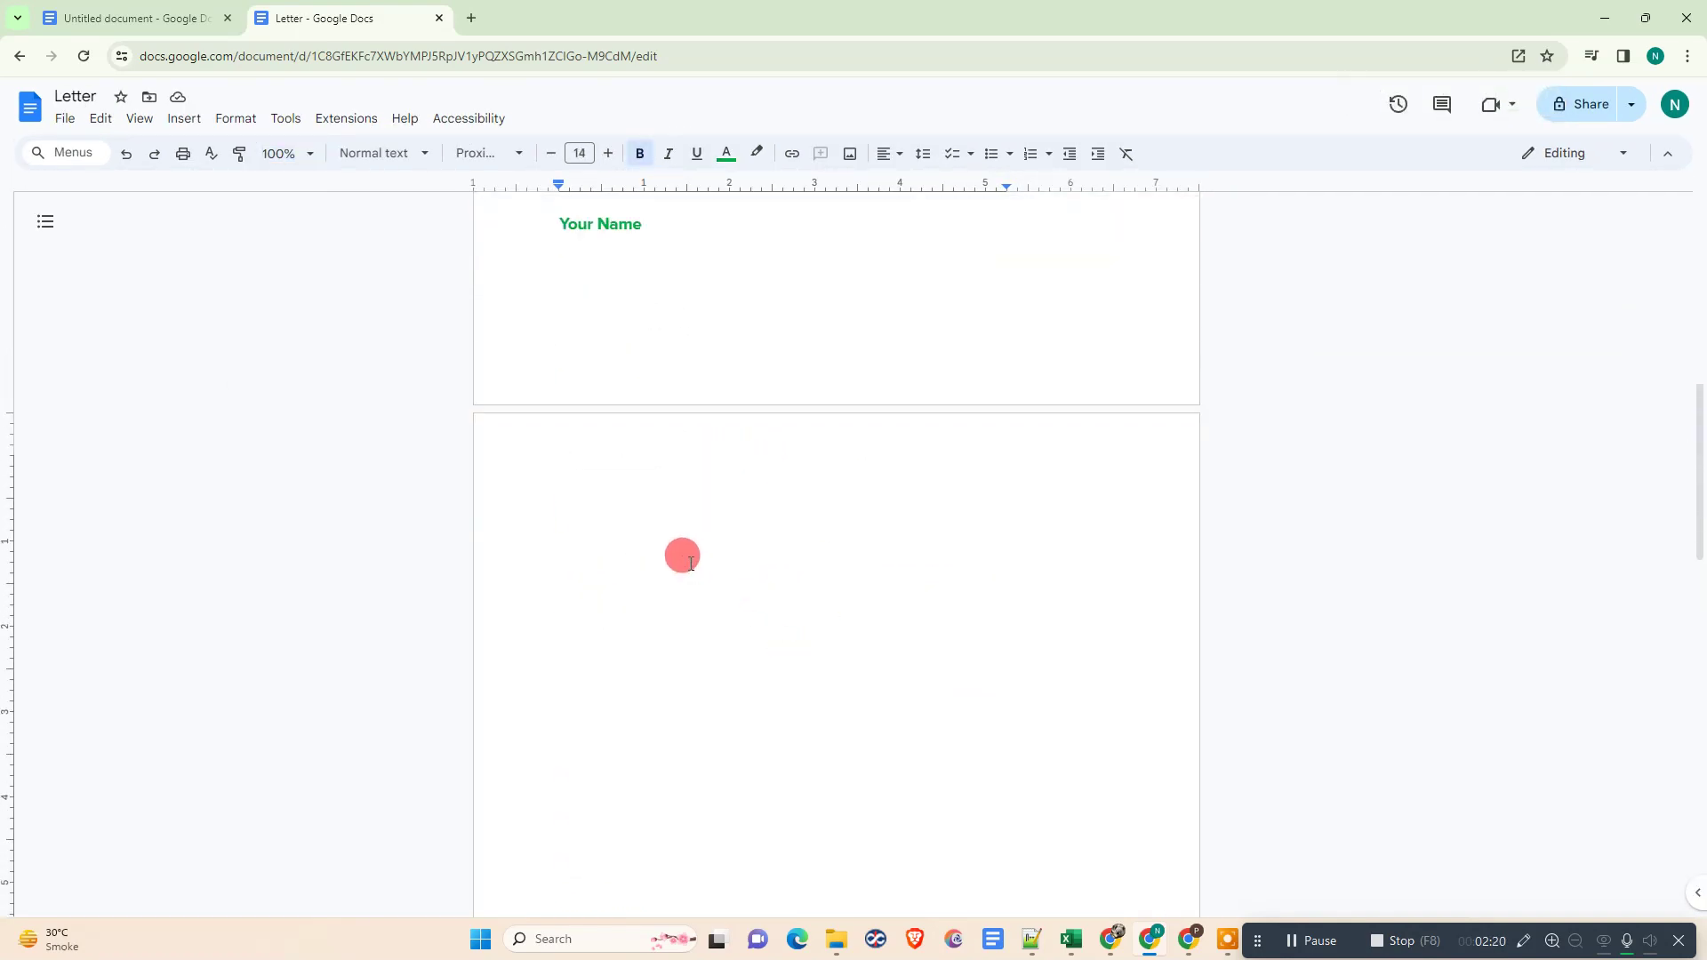
pyautogui.doubleClick(572, 487)
pyautogui.click(576, 574)
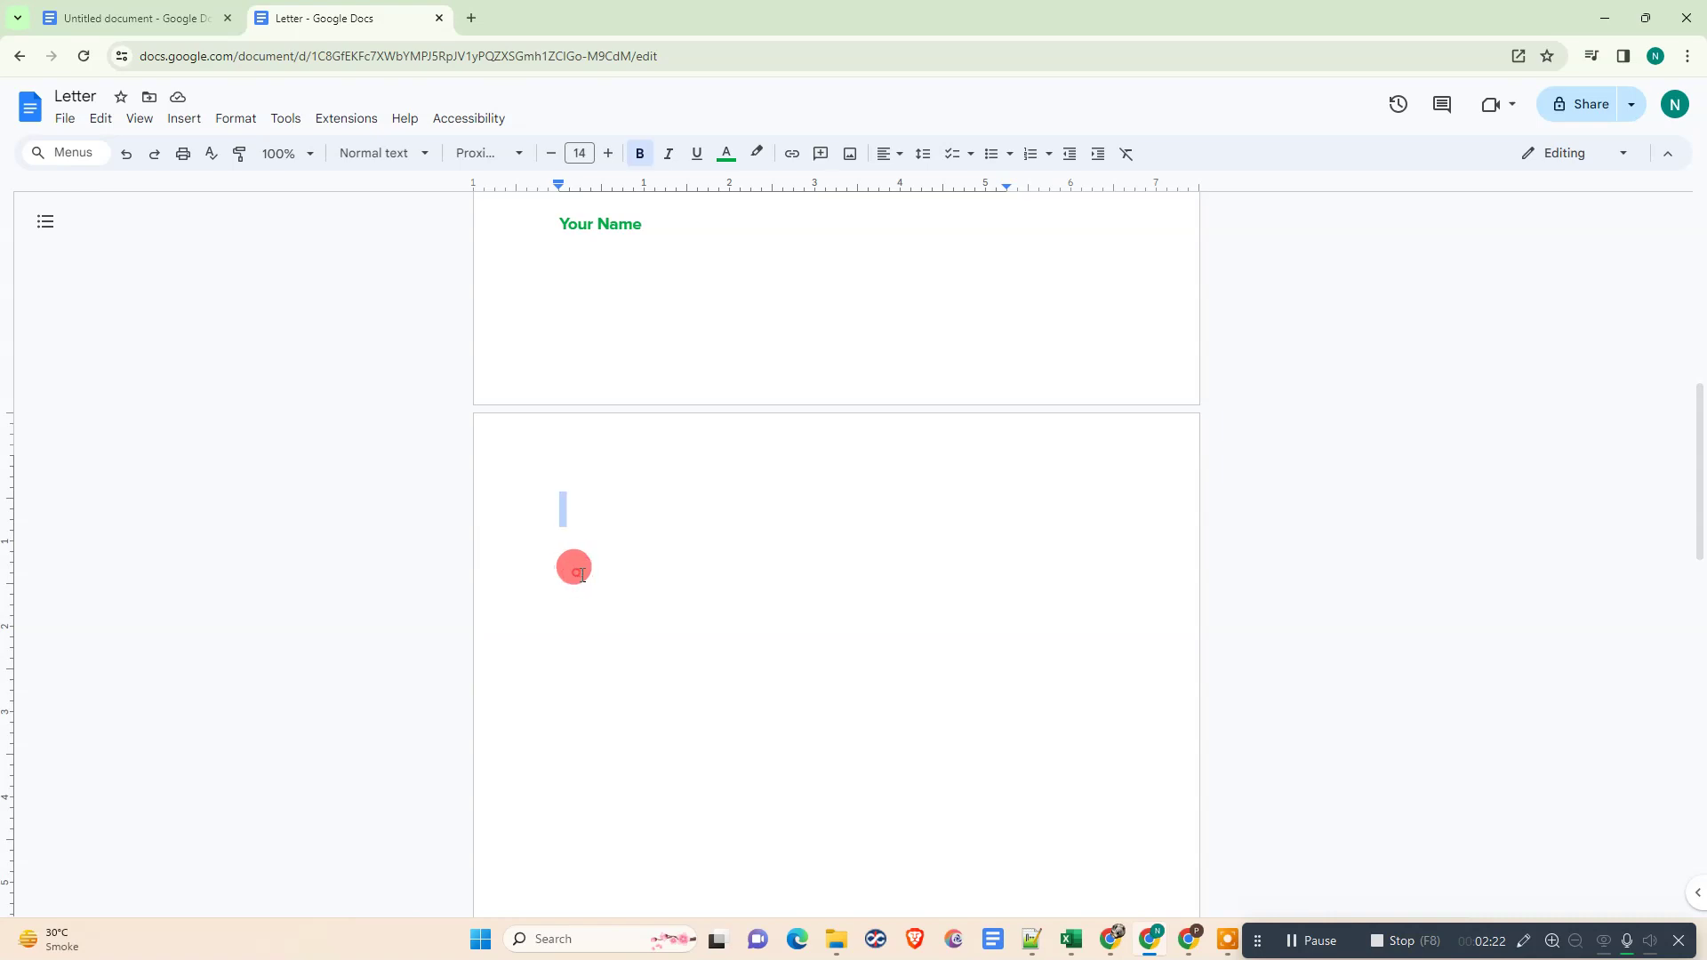
pyautogui.click(575, 515)
pyautogui.rightClick(596, 509)
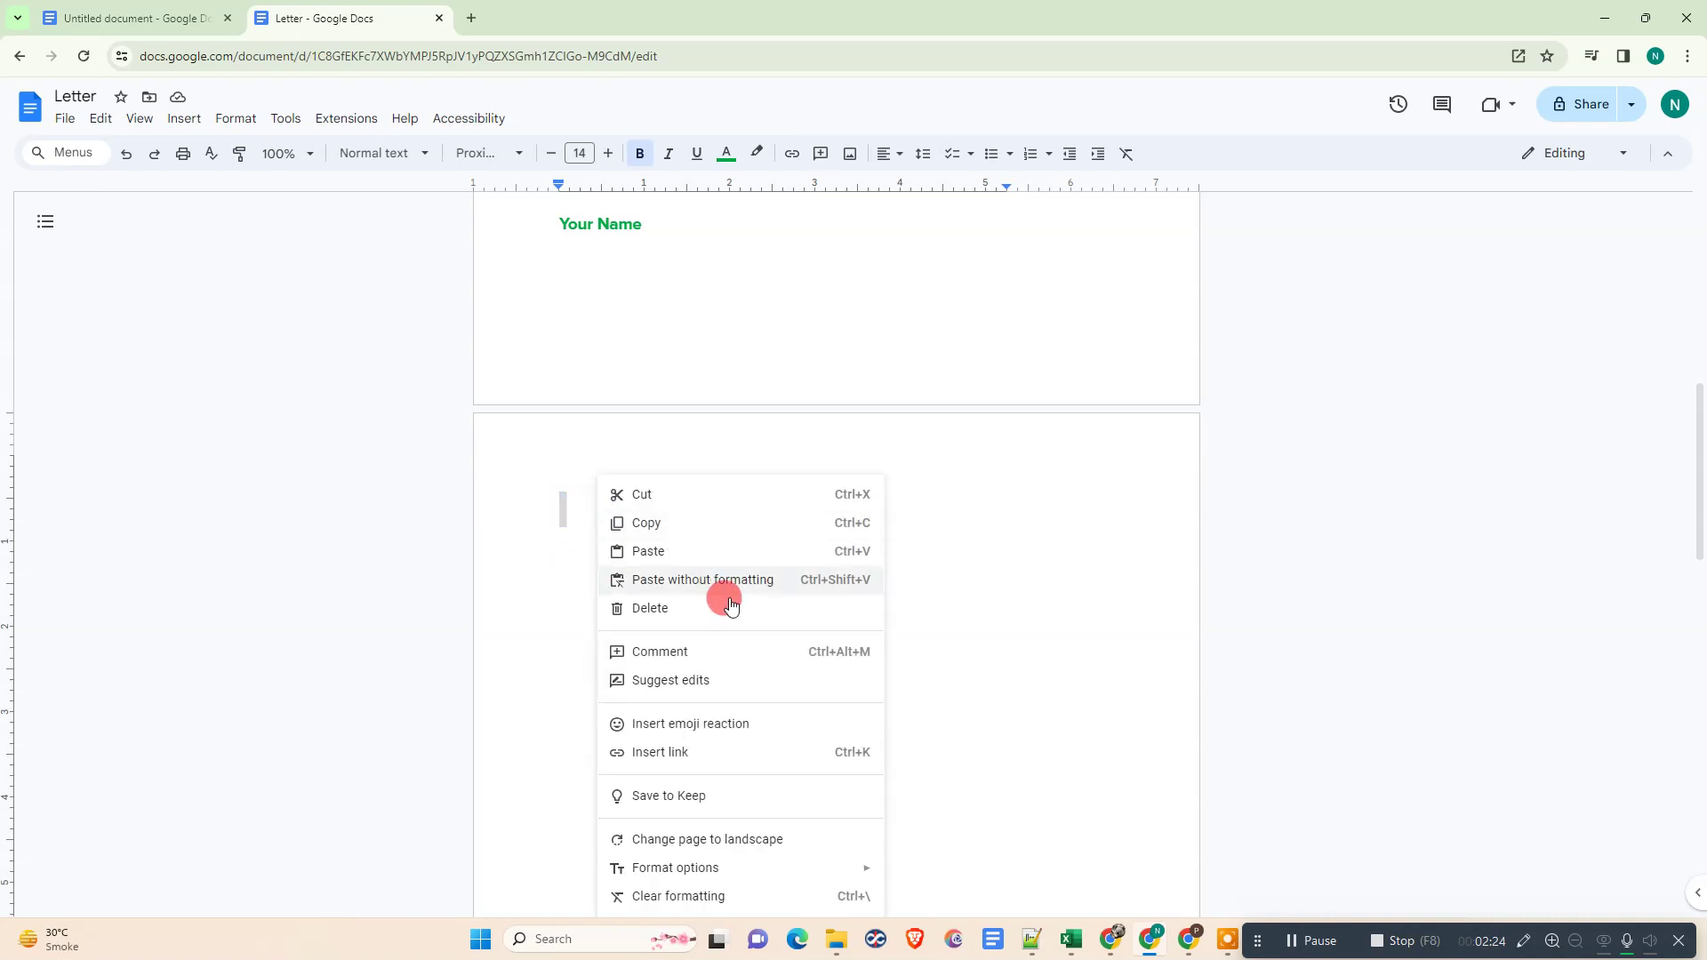
pyautogui.click(657, 606)
pyautogui.scroll(-3, 924, 512)
# Step: Zoom out to check both pages, then remove the empty page with right-click Delete
pyautogui.hotkey('ctrl', '-')
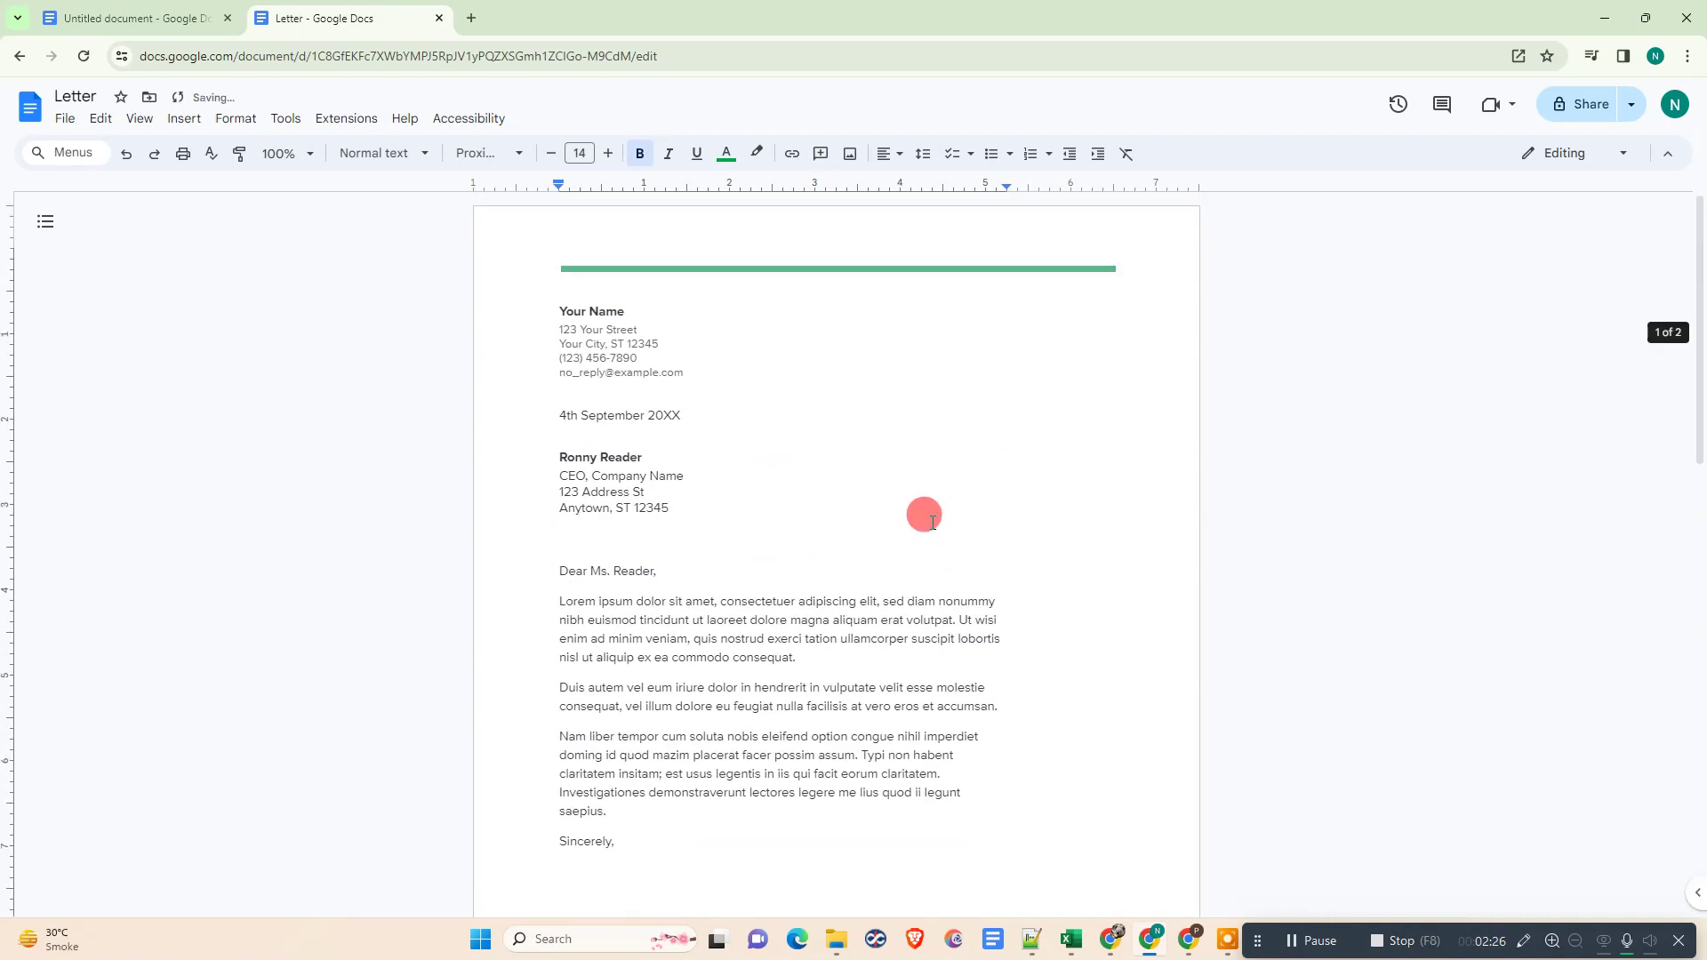
pyautogui.hotkey('ctrl', '-')
pyautogui.hotkey('ctrl', '-')
pyautogui.hotkey('ctrl', '-')
pyautogui.hotkey('ctrl', '-')
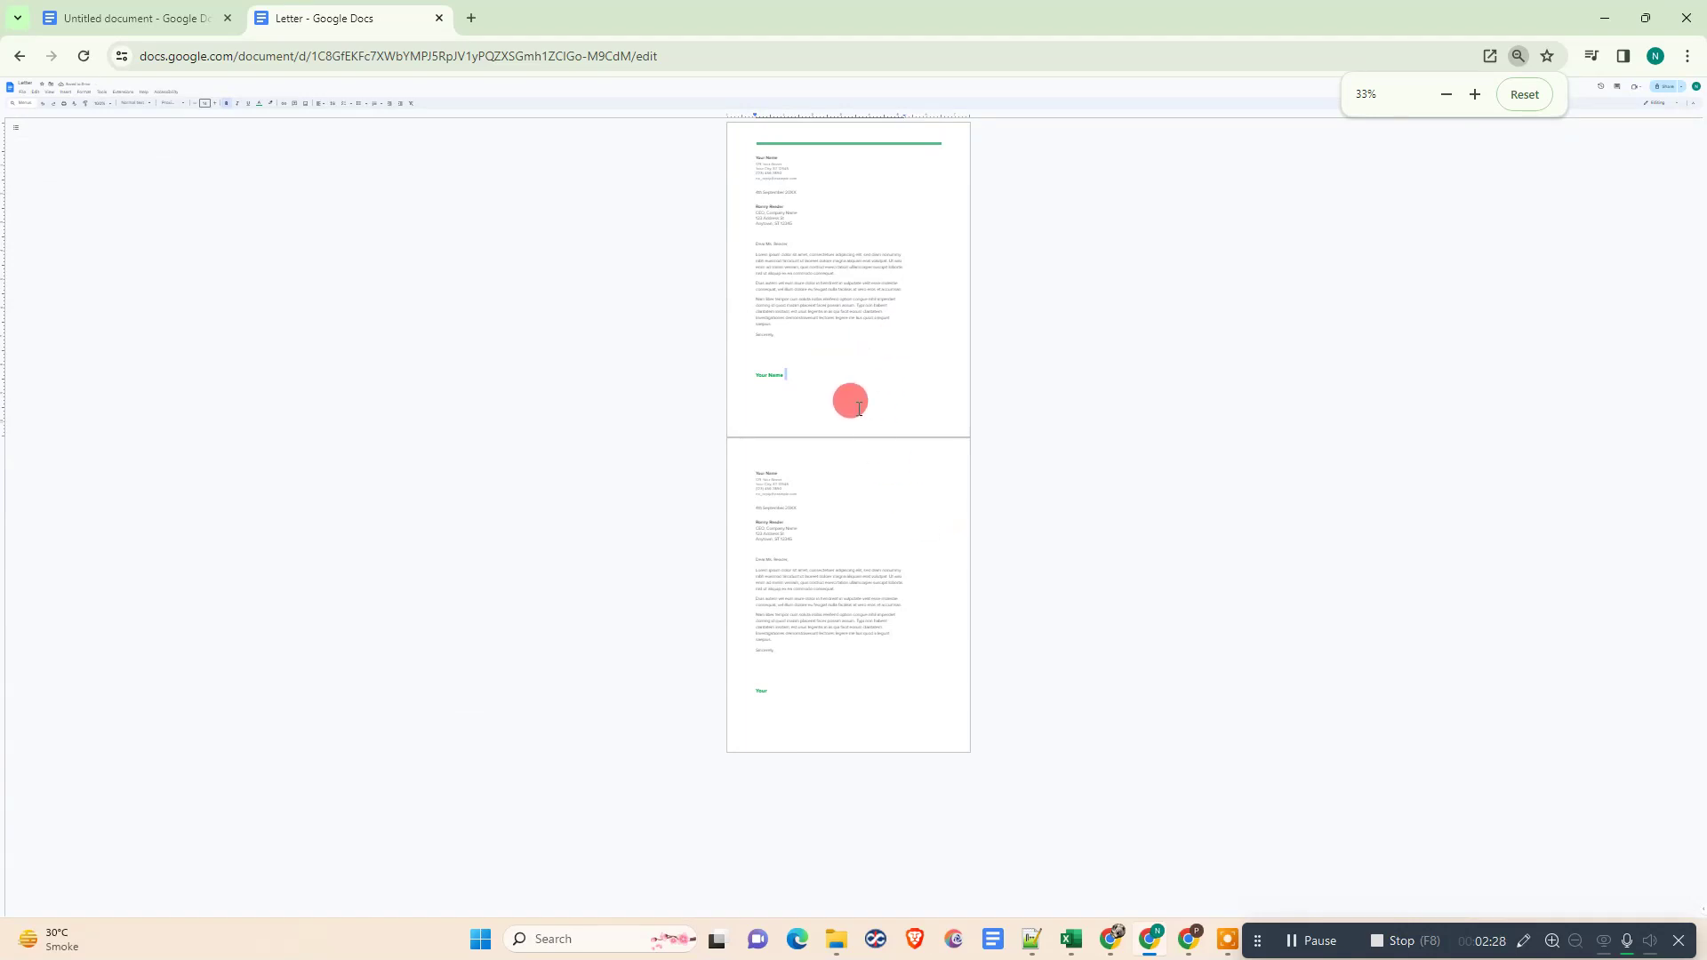
pyautogui.hotkey('ctrl', '+')
pyautogui.hotkey('ctrl', '+')
pyautogui.scroll(-3, 896, 443)
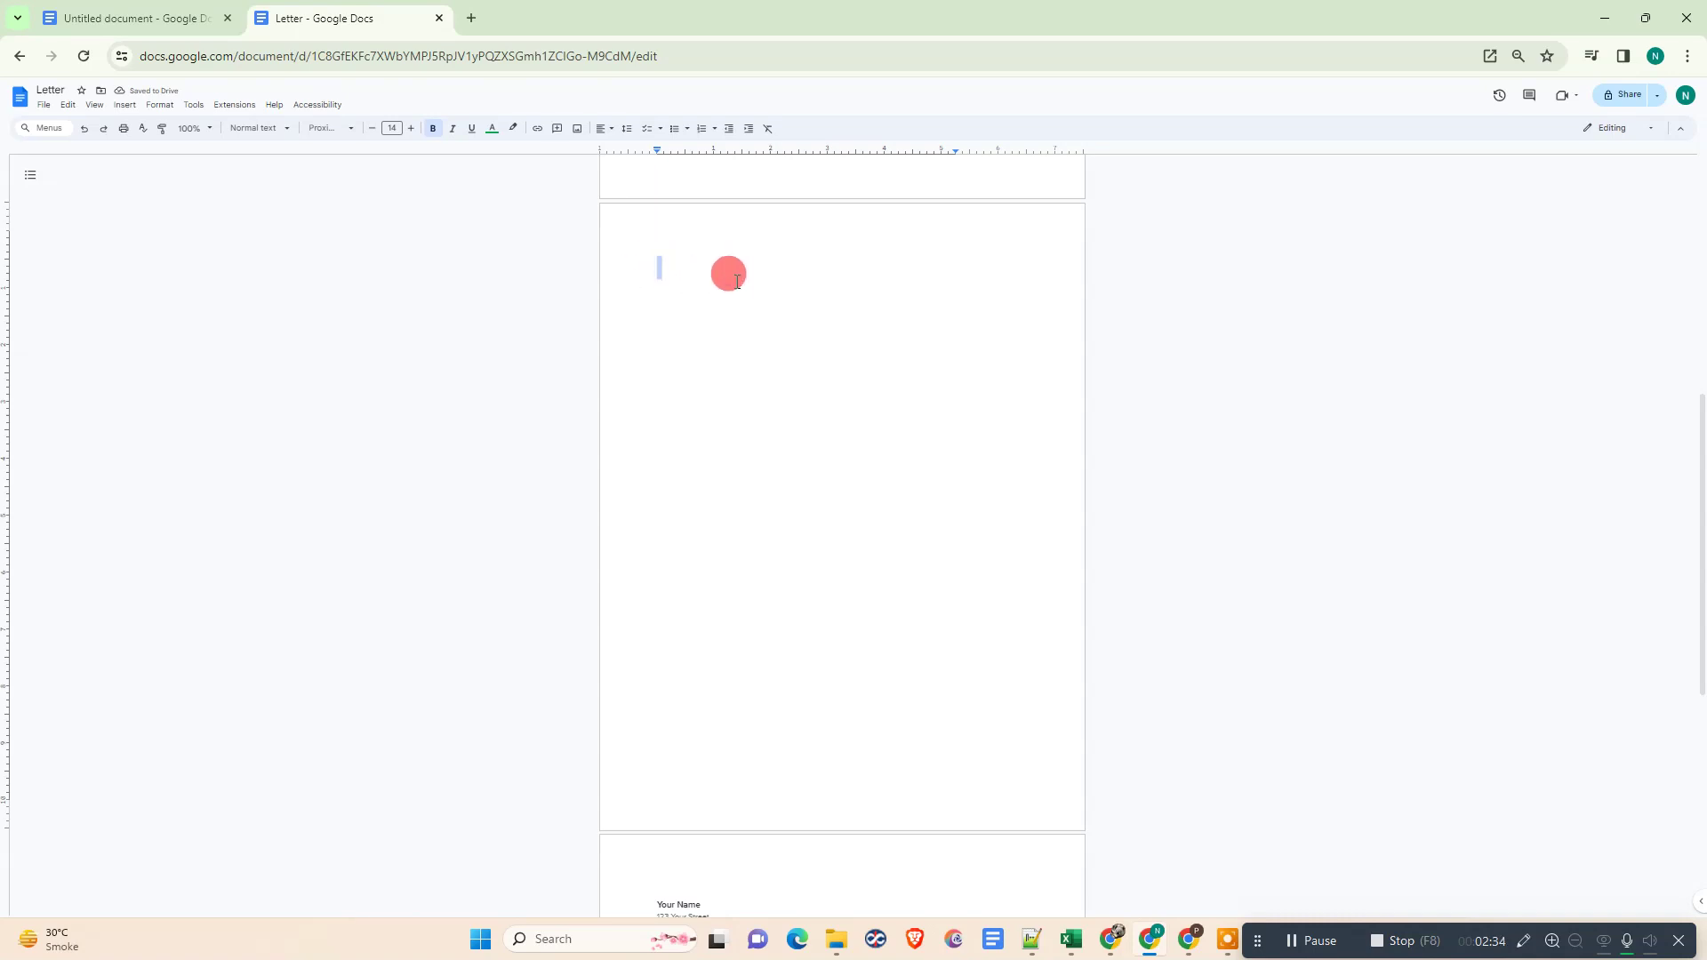
pyautogui.rightClick(712, 267)
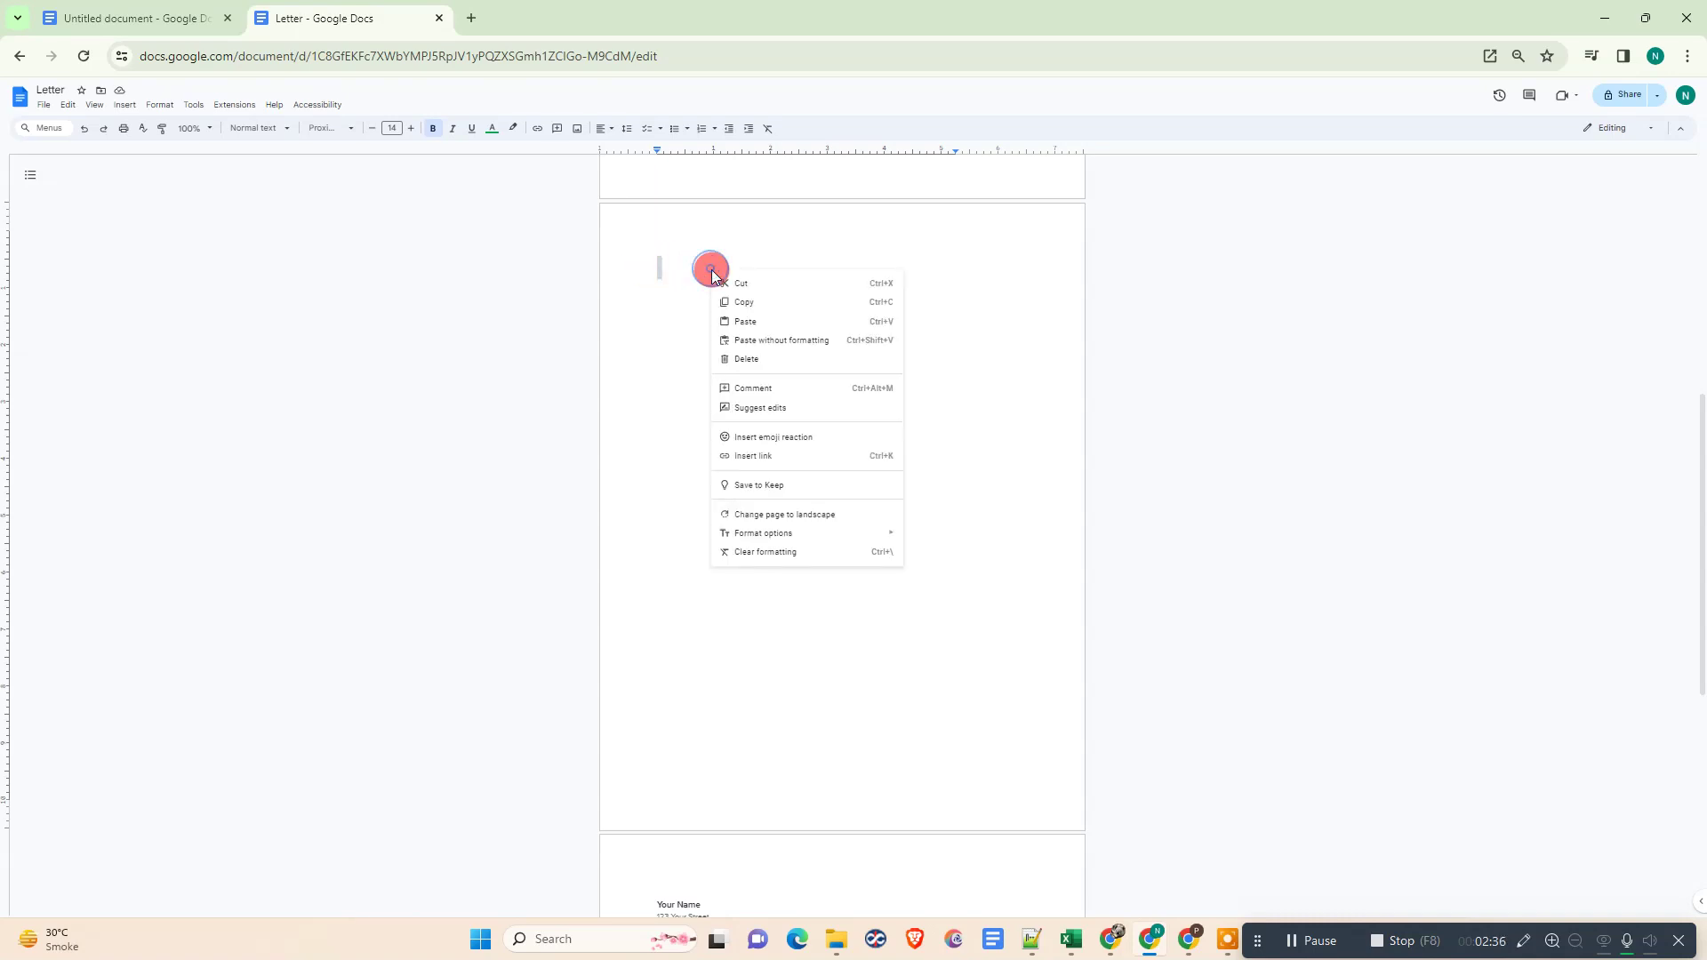
pyautogui.click(779, 354)
pyautogui.scroll(5, 964, 461)
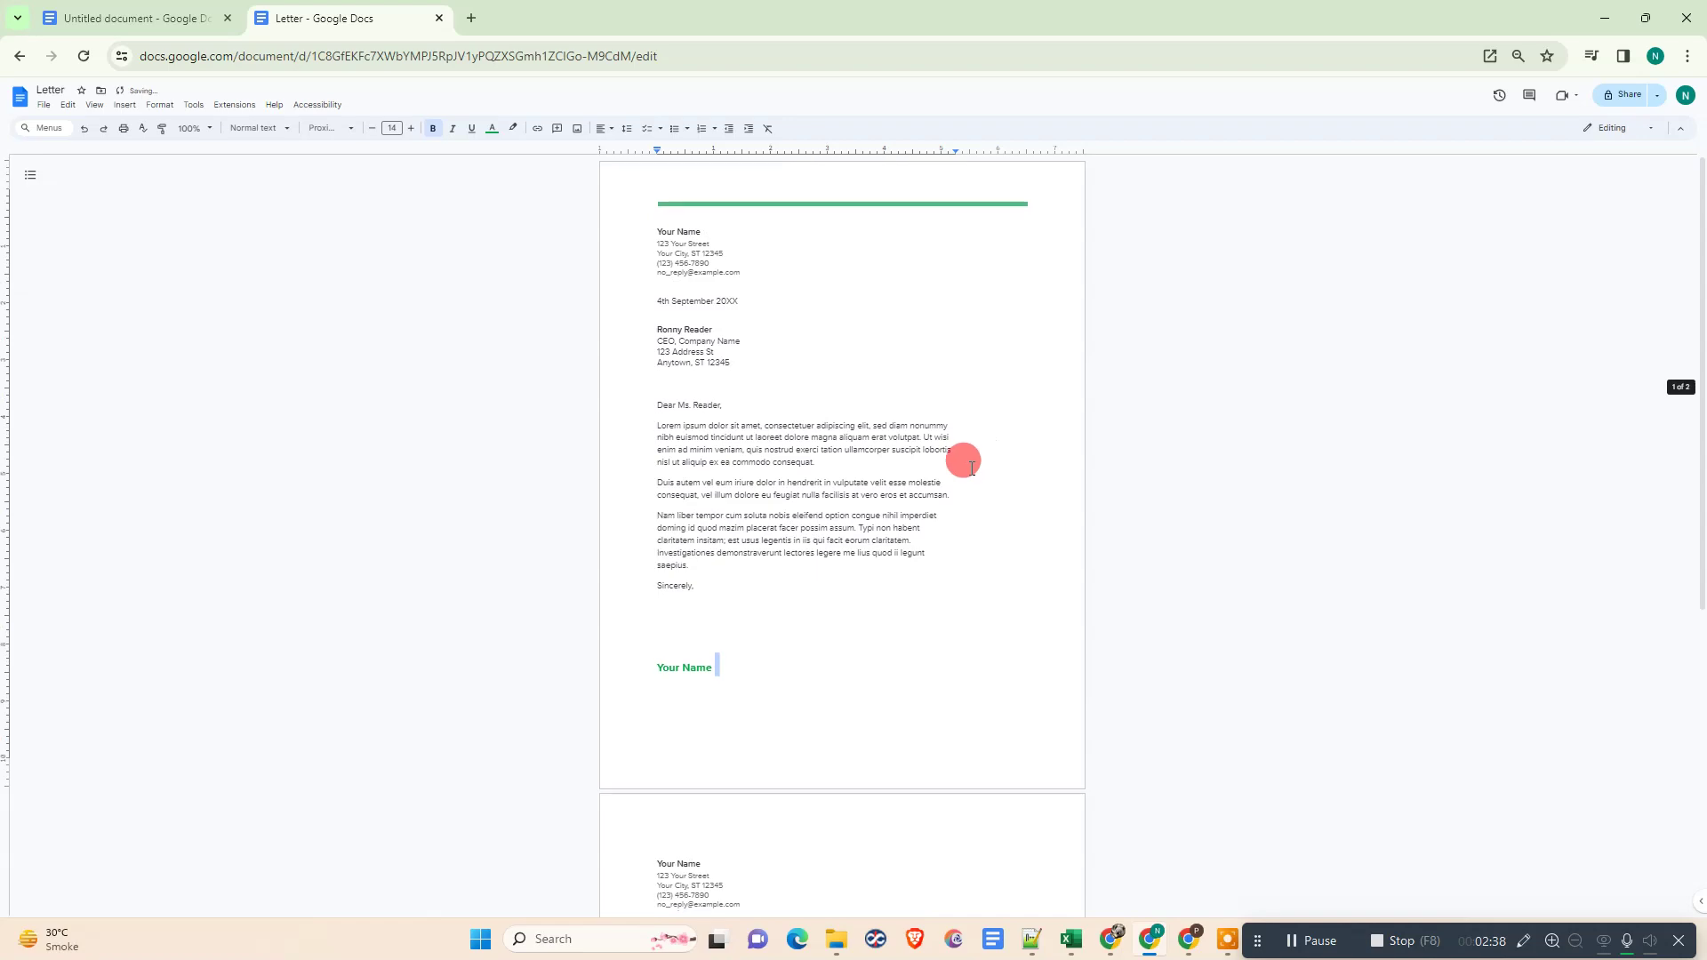
pyautogui.scroll(-5, 983, 455)
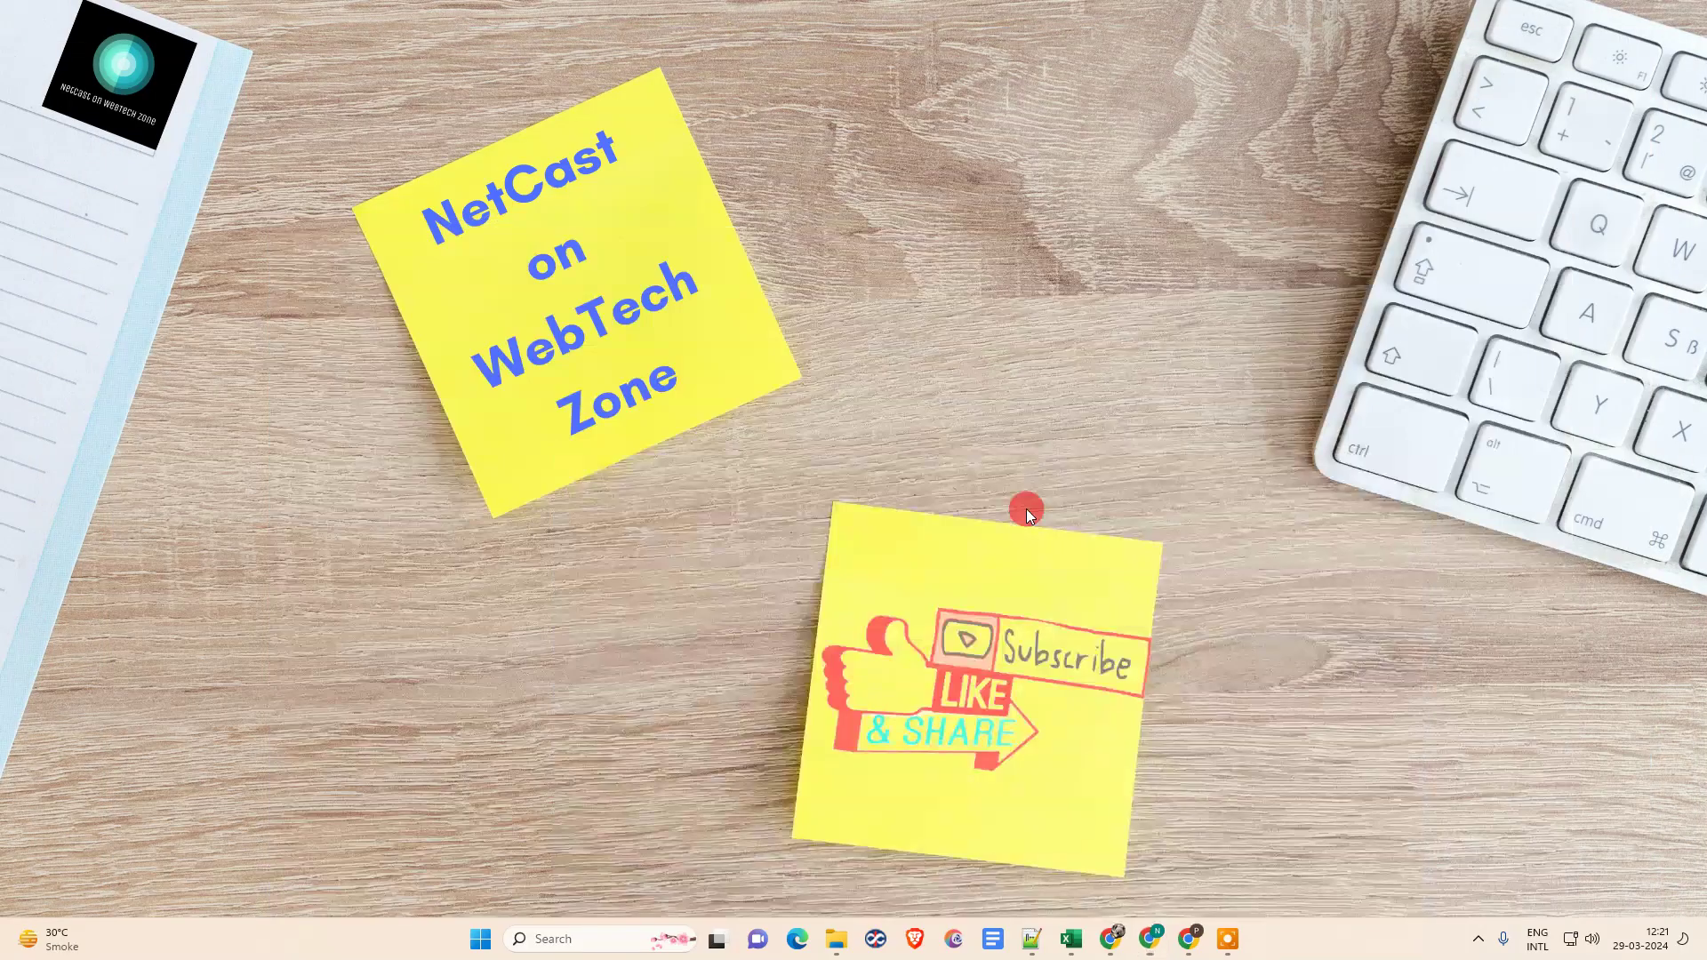